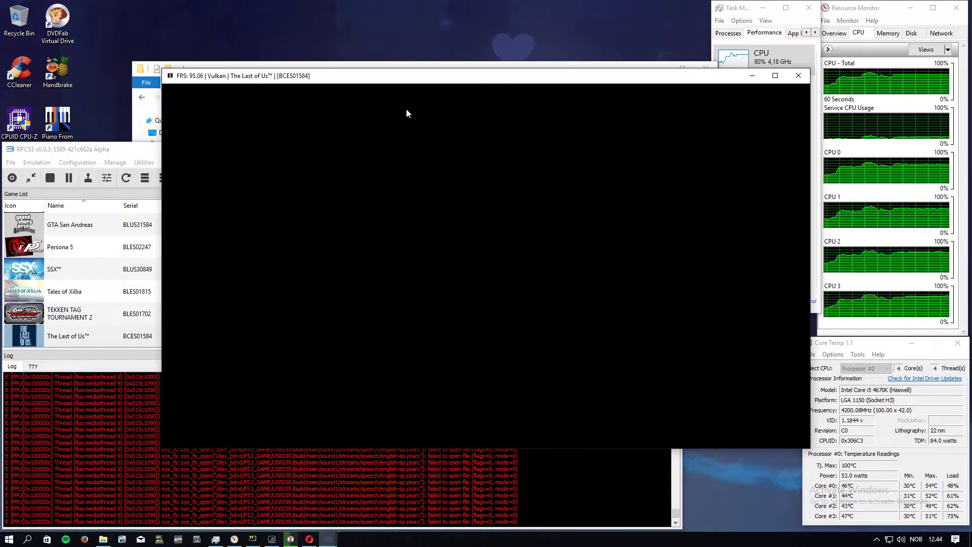
- Move the running game window clear of the emulator log and examine the log entries about english-sp.psarc
{"action": "left_click_drag", "start_coordinate": [404, 80], "coordinate": [286, 29]}
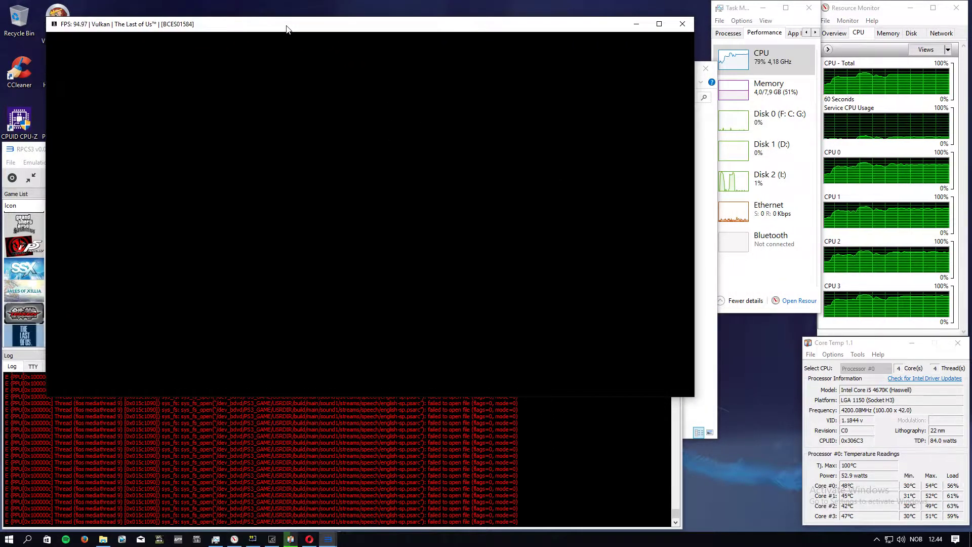
{"action": "left_click", "coordinate": [433, 484]}
{"action": "left_click_drag", "start_coordinate": [434, 484], "coordinate": [450, 456]}
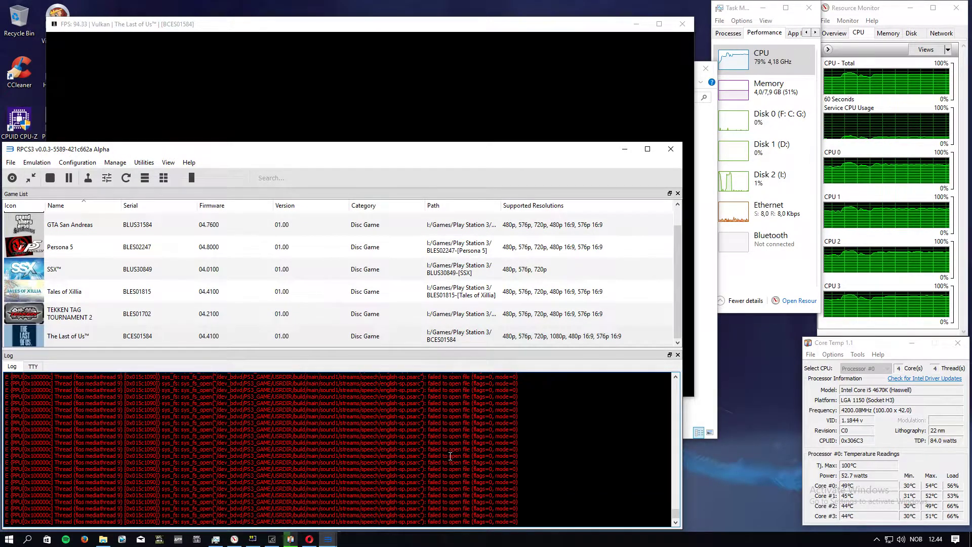
{"action": "left_click_drag", "start_coordinate": [263, 448], "coordinate": [421, 515]}
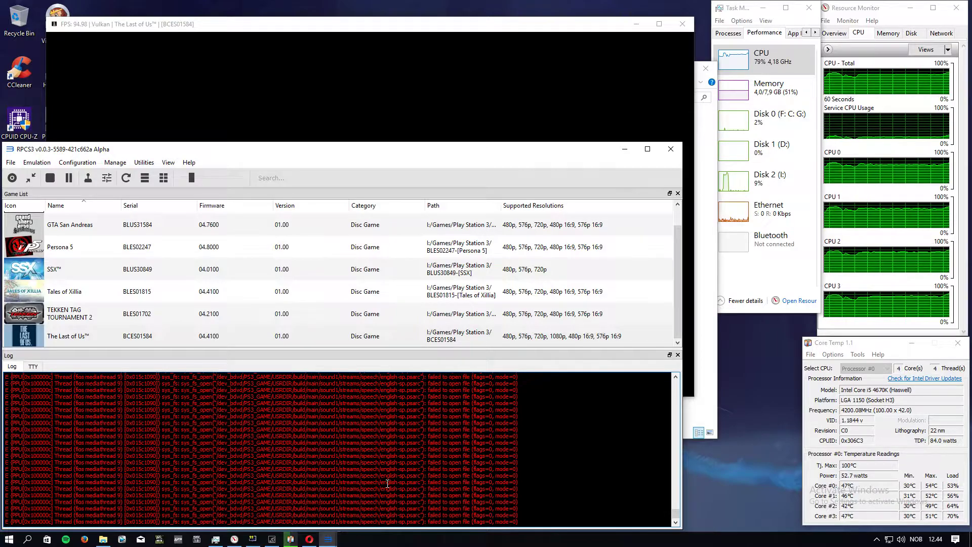
{"action": "left_click", "coordinate": [364, 44]}
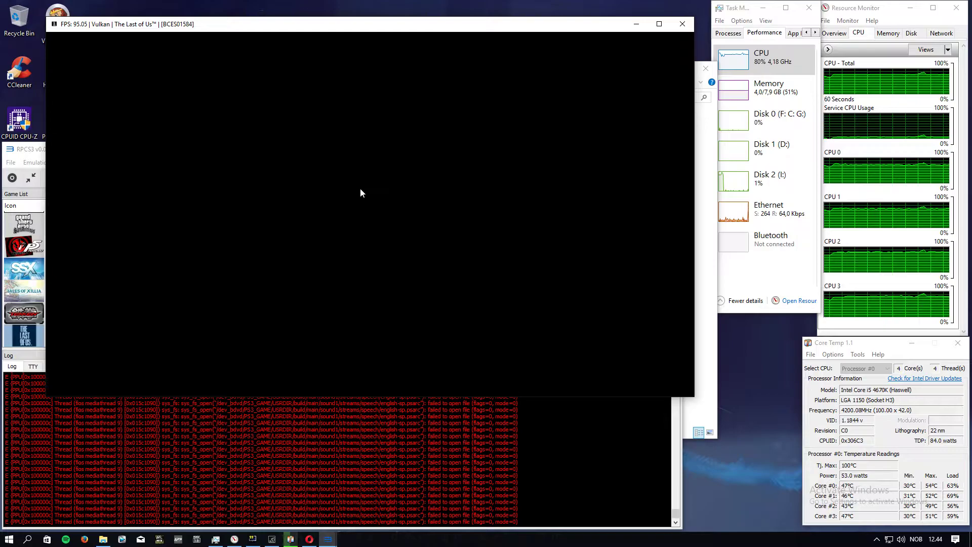
{"action": "left_click", "coordinate": [448, 503]}
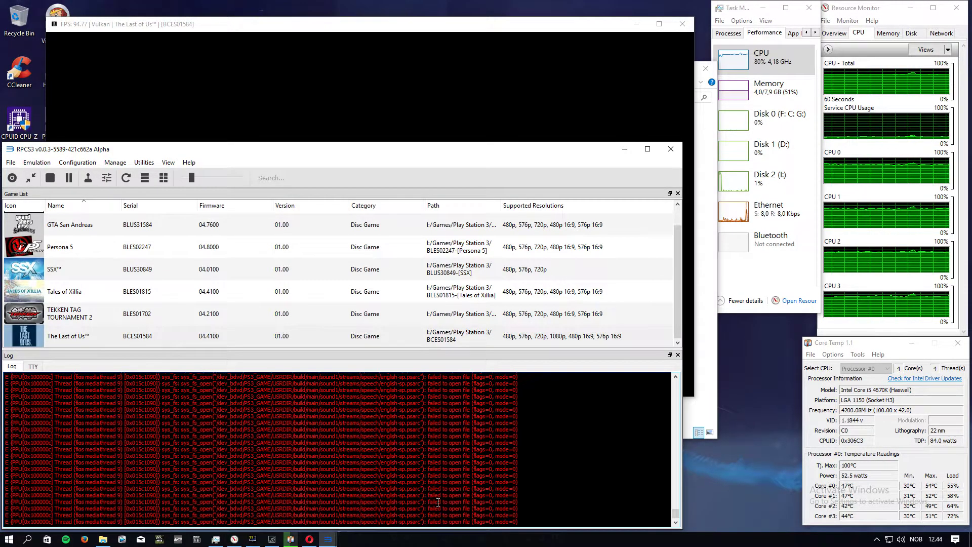
{"action": "left_click_drag", "start_coordinate": [452, 502], "coordinate": [421, 504]}
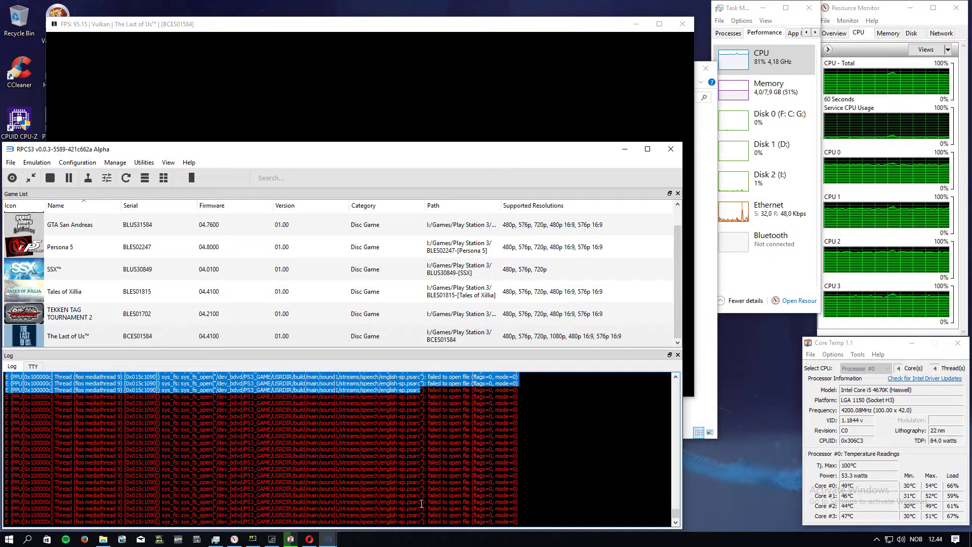
{"action": "left_click", "coordinate": [406, 502]}
{"action": "left_click", "coordinate": [408, 503]}
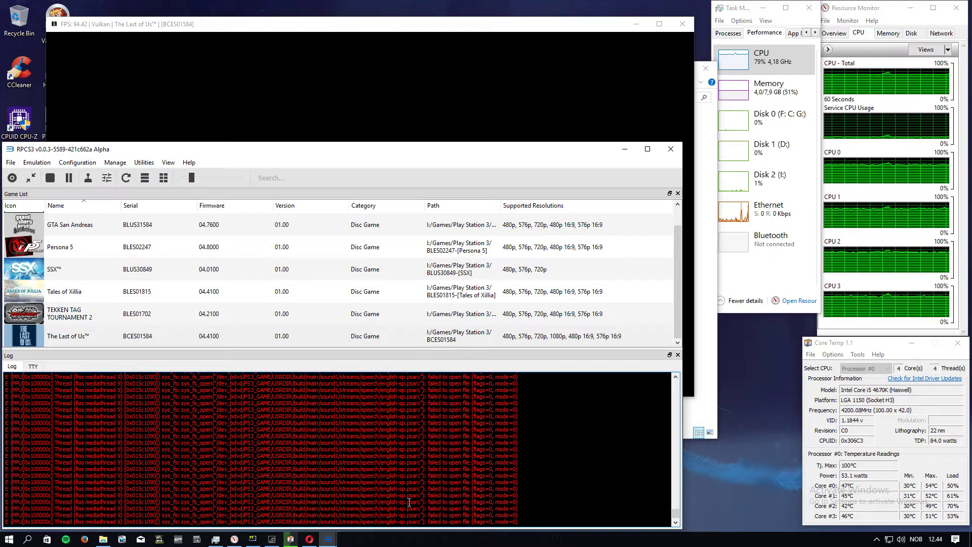
{"action": "left_click_drag", "start_coordinate": [417, 503], "coordinate": [349, 496]}
{"action": "left_click", "coordinate": [400, 502]}
{"action": "left_click", "coordinate": [357, 490]}
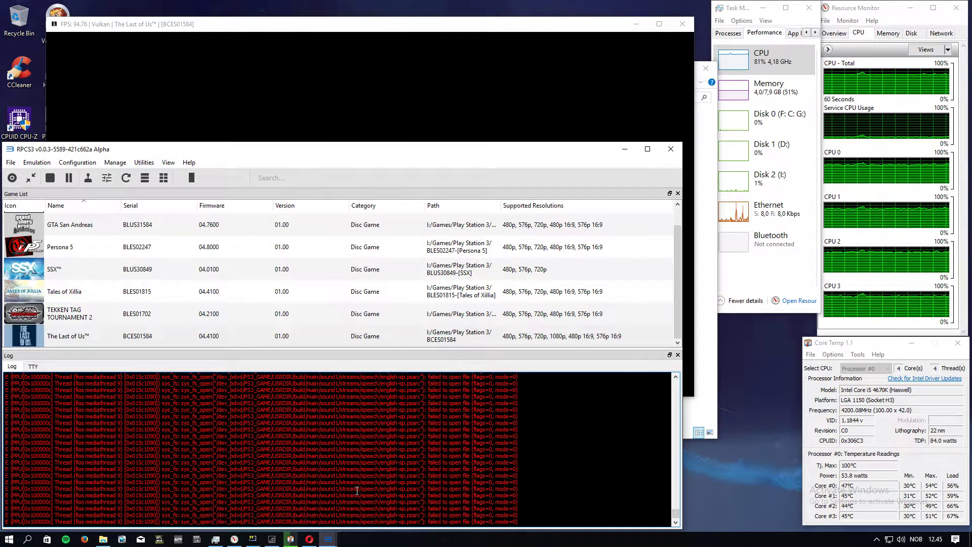
{"action": "left_click", "coordinate": [326, 128]}
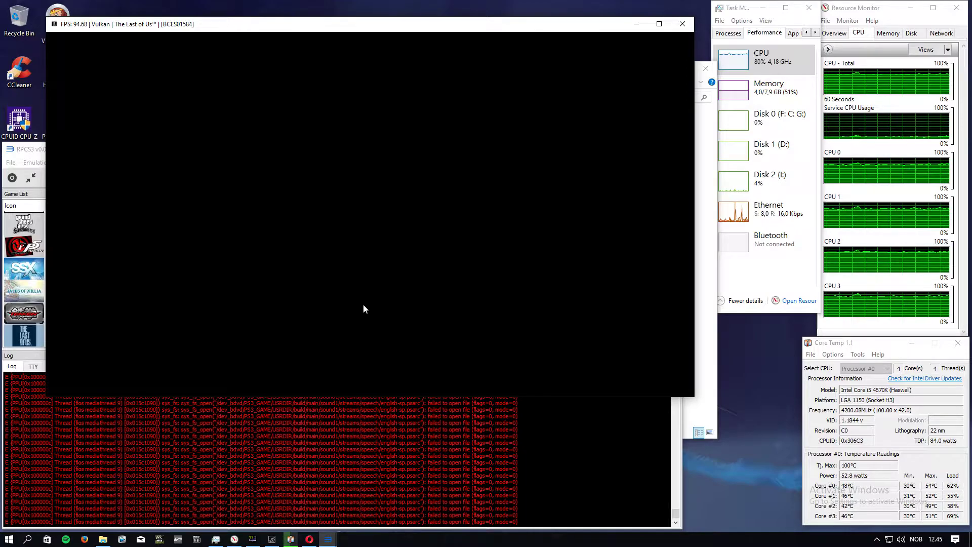
{"action": "left_click", "coordinate": [11, 162]}
{"action": "left_click", "coordinate": [36, 162]}
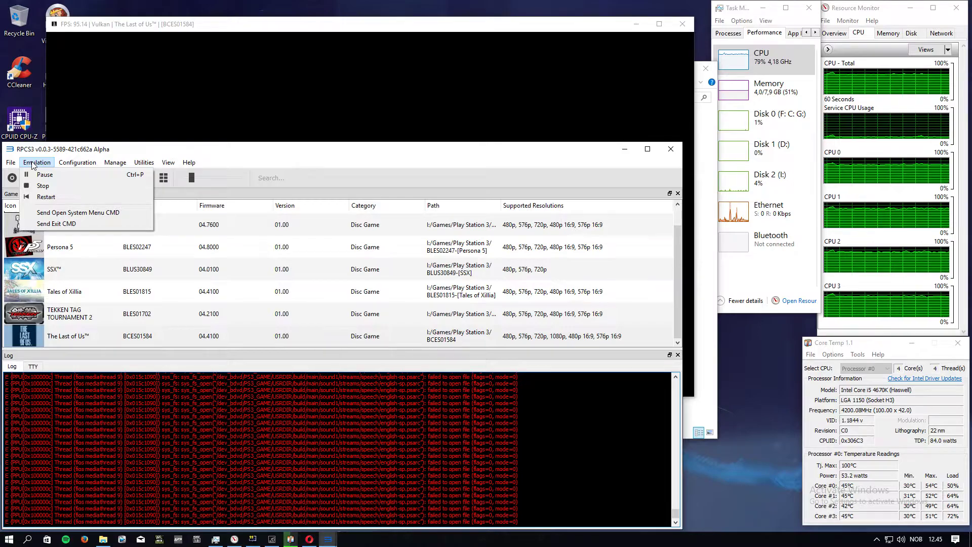
{"action": "left_click", "coordinate": [639, 114]}
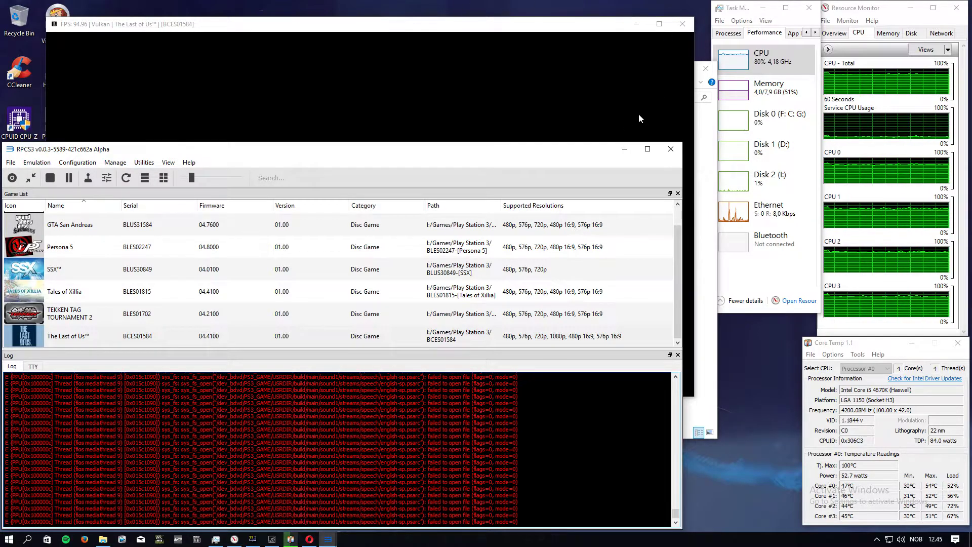
{"action": "left_click", "coordinate": [639, 114]}
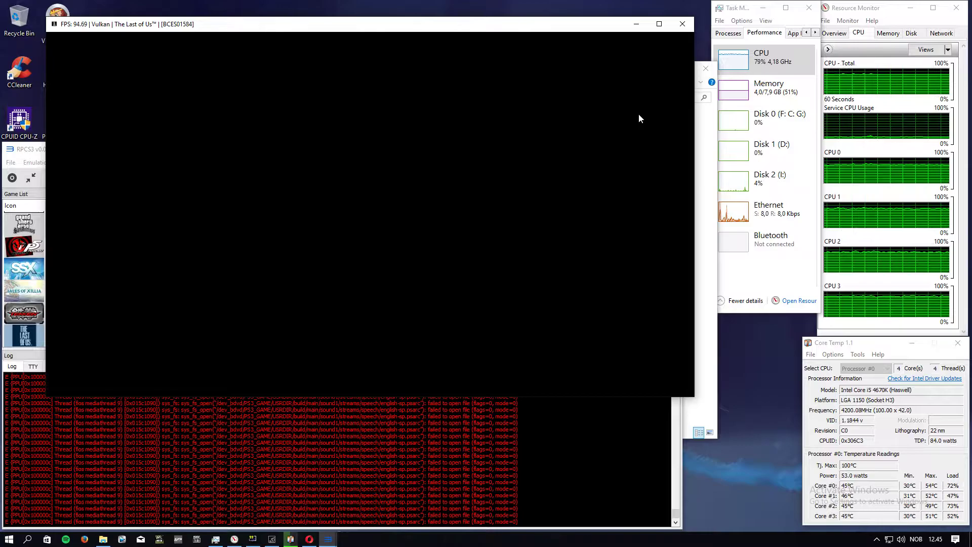
- View the keyboard controller mapping in the emulator configuration, close it without changes, and return to the game window
{"action": "left_click", "coordinate": [38, 165]}
{"action": "left_click", "coordinate": [37, 163]}
{"action": "mouse_move", "coordinate": [70, 166]}
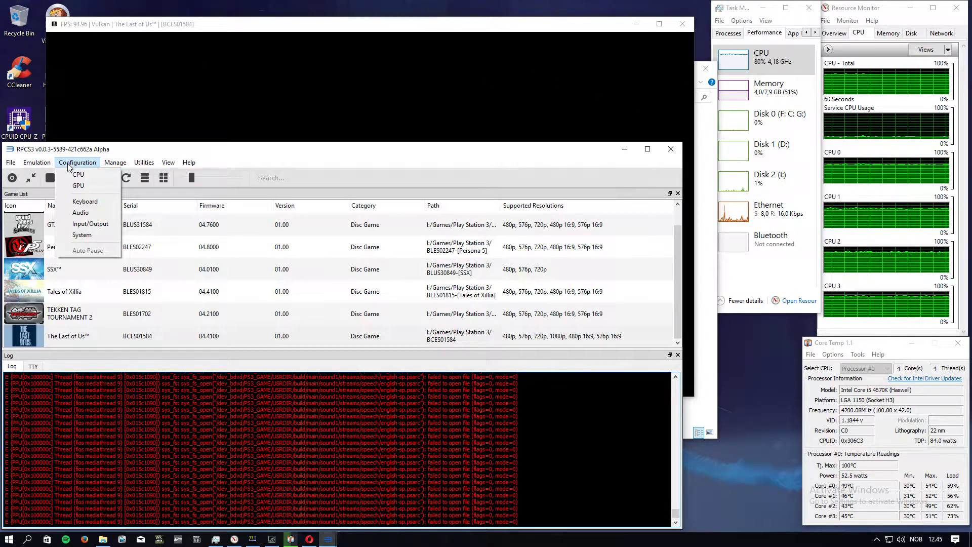
{"action": "left_click", "coordinate": [85, 201]}
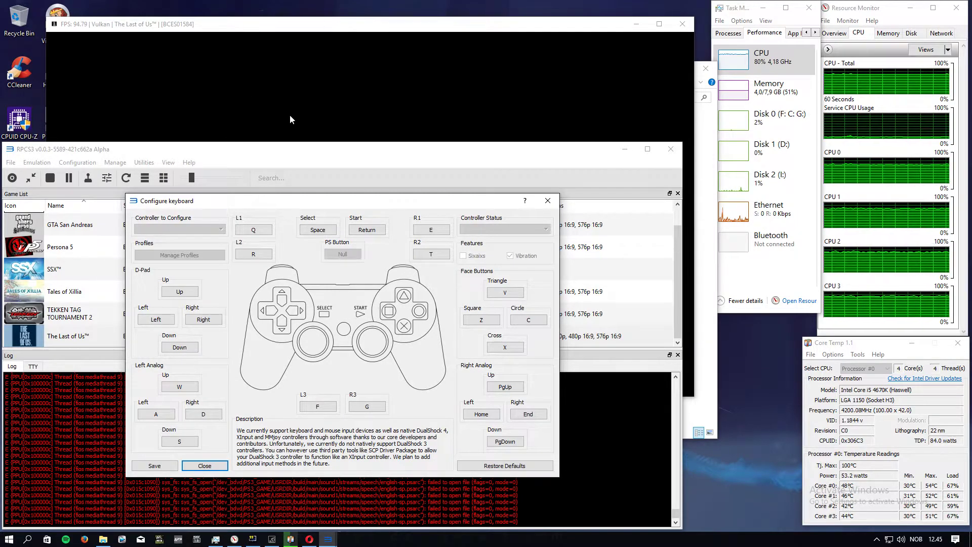
{"action": "left_click", "coordinate": [547, 201]}
{"action": "left_click", "coordinate": [484, 100]}
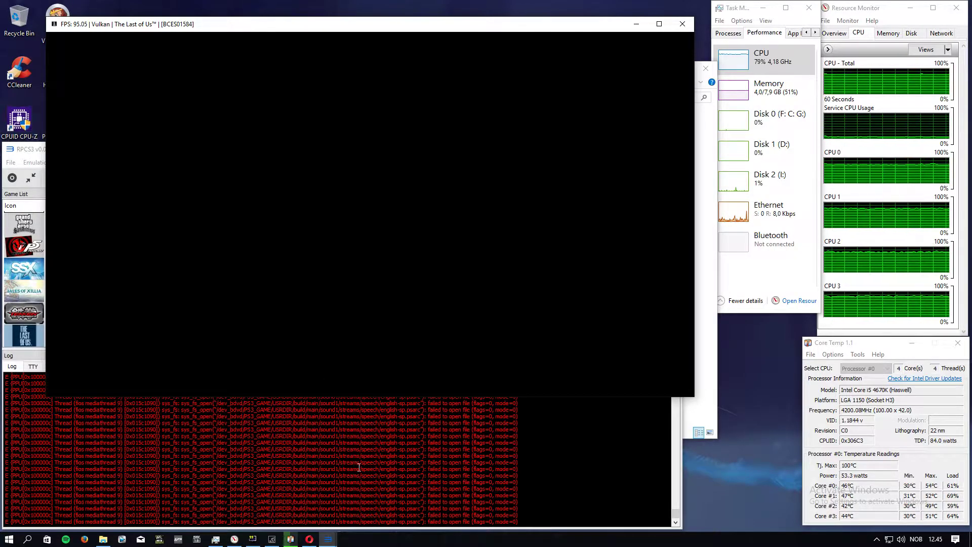
- Check the emulator log once more and stop the running emulation of The Last of Us
{"action": "left_click", "coordinate": [380, 505]}
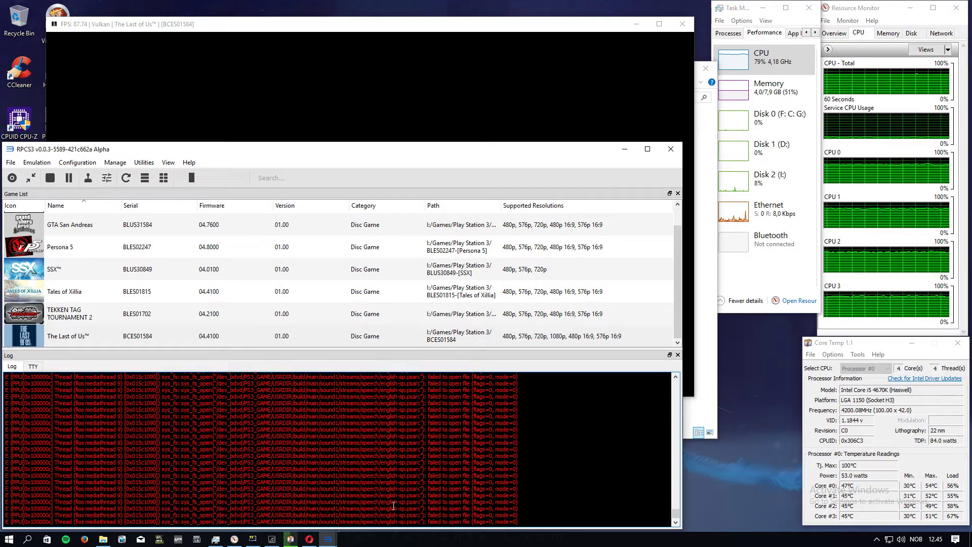
{"action": "left_click_drag", "start_coordinate": [402, 507], "coordinate": [216, 357]}
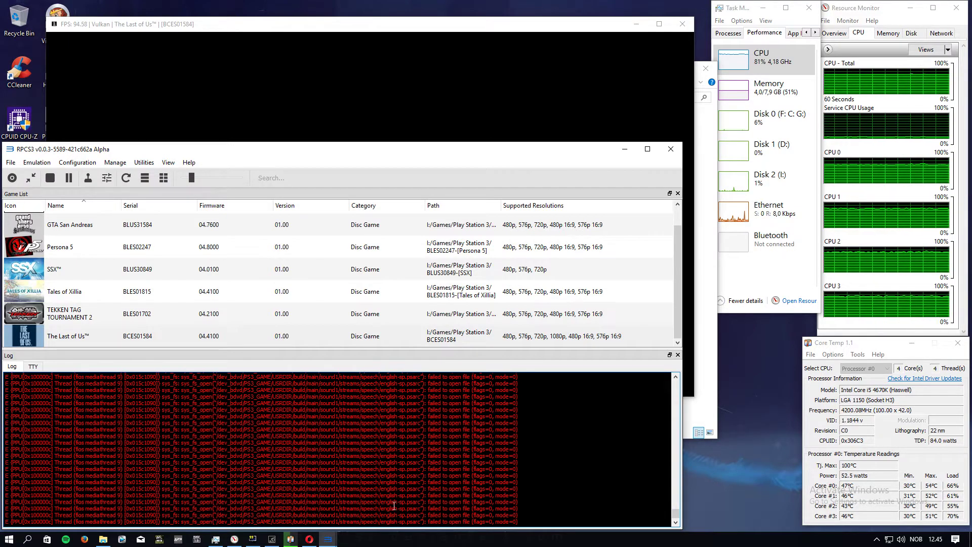
{"action": "left_click", "coordinate": [50, 178]}
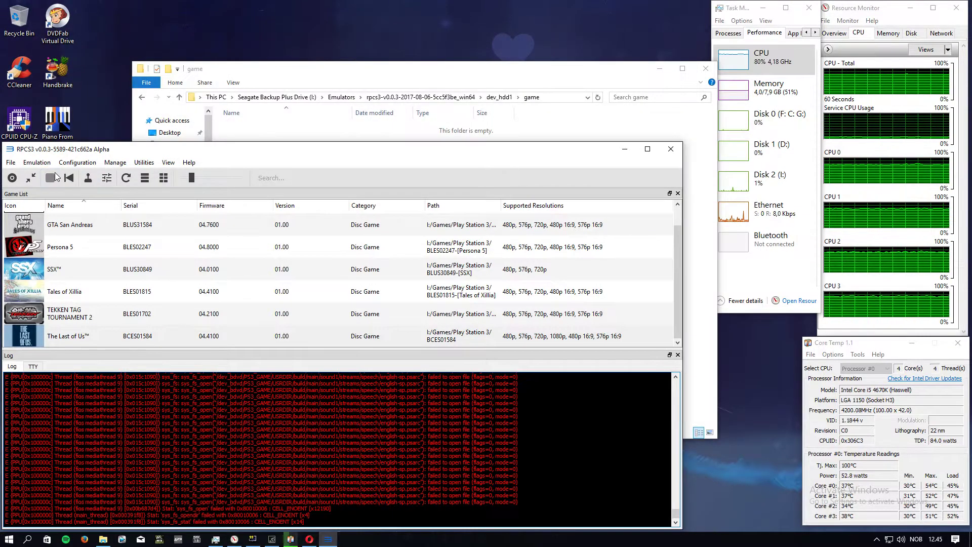
- Open the emulator's CPU settings and check the selected PPU and SPU decoders
{"action": "left_click", "coordinate": [45, 166]}
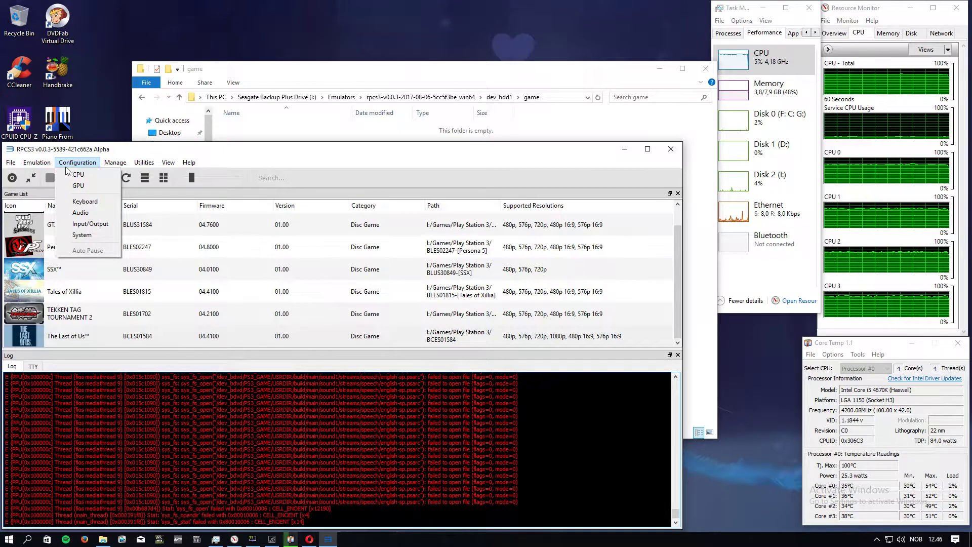
{"action": "mouse_move", "coordinate": [3, 161]}
{"action": "mouse_move", "coordinate": [120, 164]}
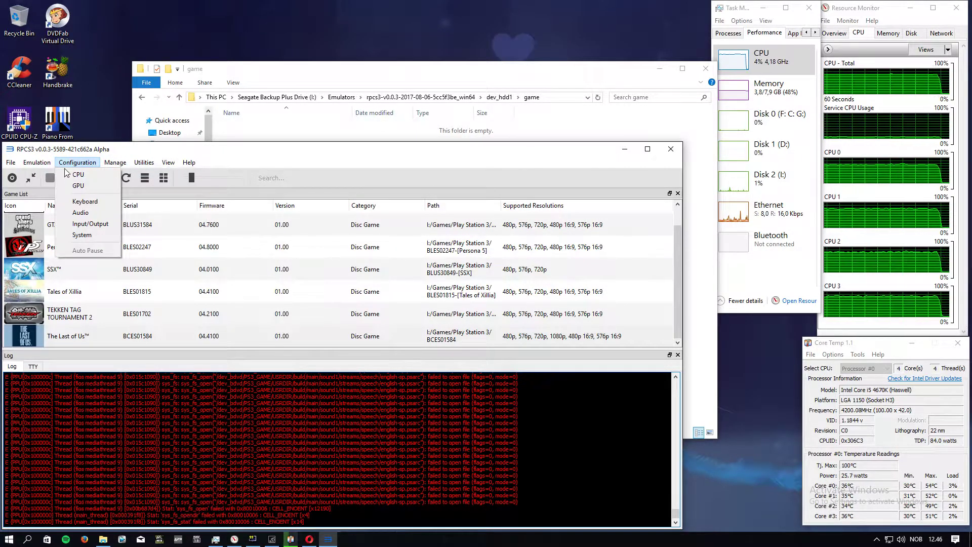
{"action": "left_click", "coordinate": [71, 175]}
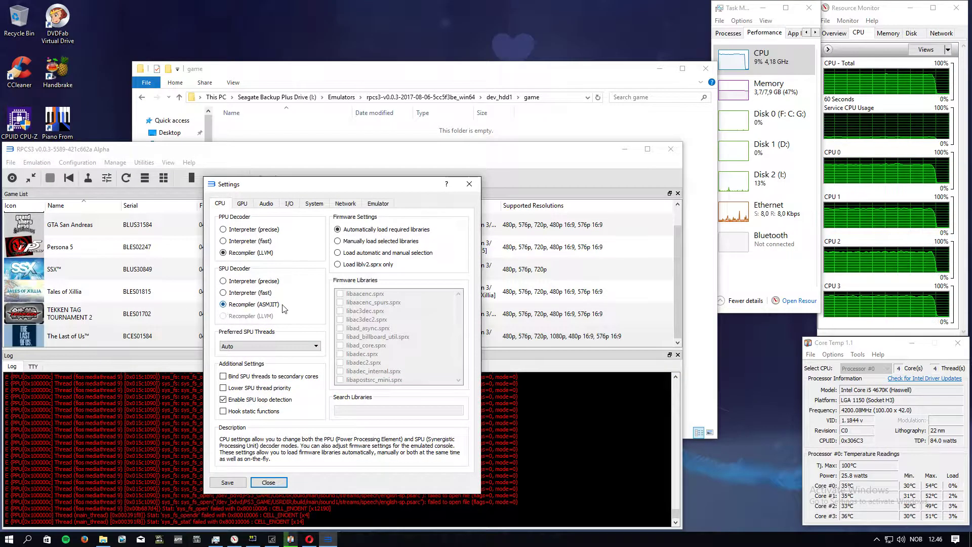
{"action": "mouse_move", "coordinate": [307, 299]}
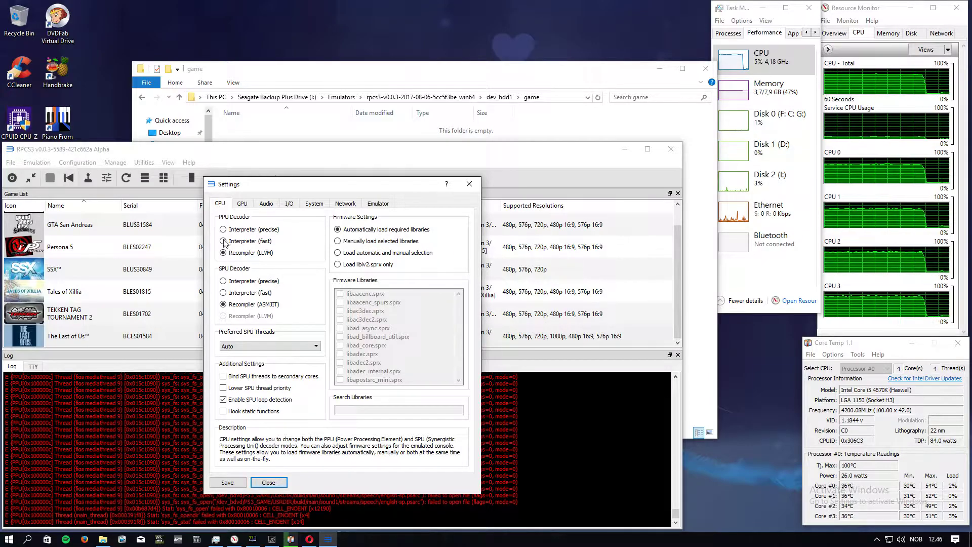
- Review the audio output choices and the I/O, System, Network and Emulator settings, and return to the CPU settings
{"action": "left_click", "coordinate": [267, 204]}
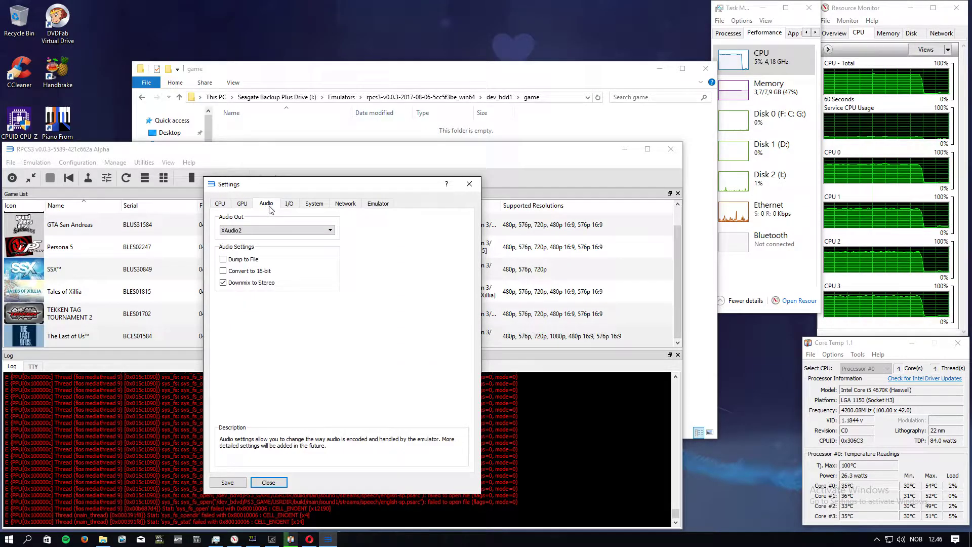
{"action": "left_click", "coordinate": [273, 231]}
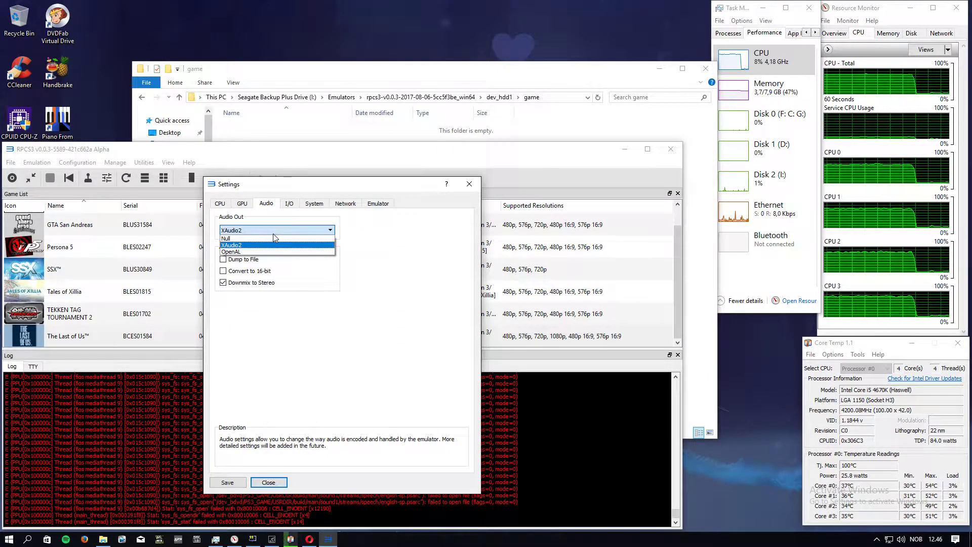
{"action": "left_click", "coordinate": [315, 325]}
{"action": "left_click", "coordinate": [288, 204]}
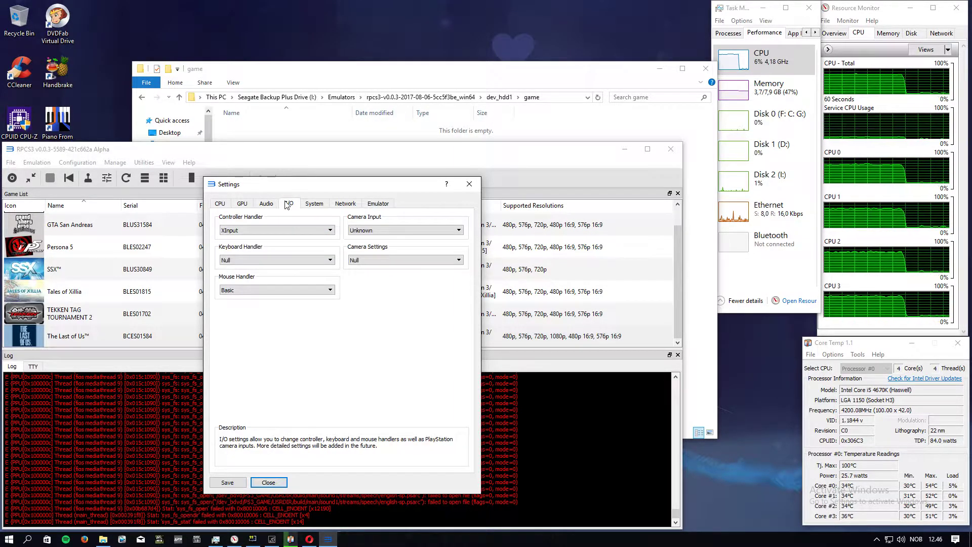
{"action": "left_click", "coordinate": [313, 203]}
{"action": "left_click", "coordinate": [345, 205]}
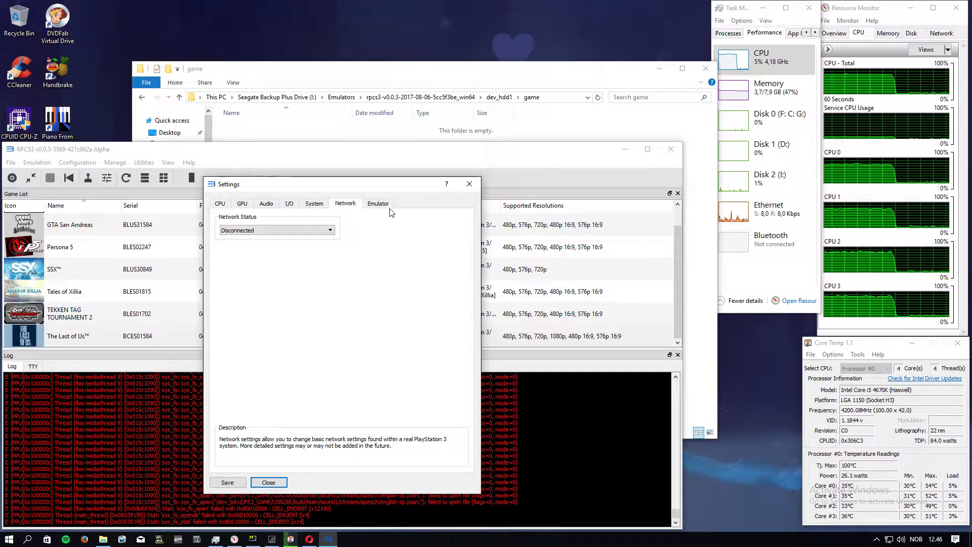
{"action": "left_click", "coordinate": [369, 207]}
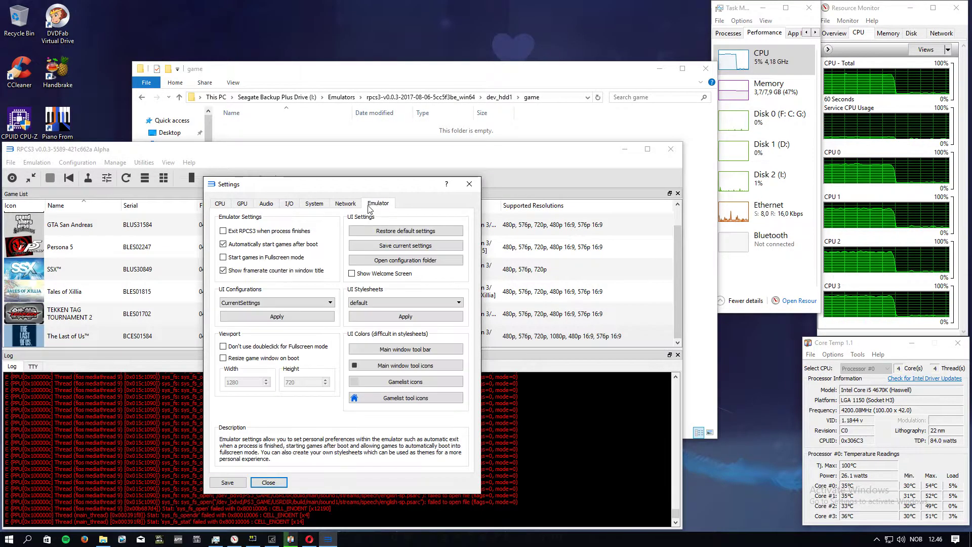
{"action": "left_click", "coordinate": [220, 204]}
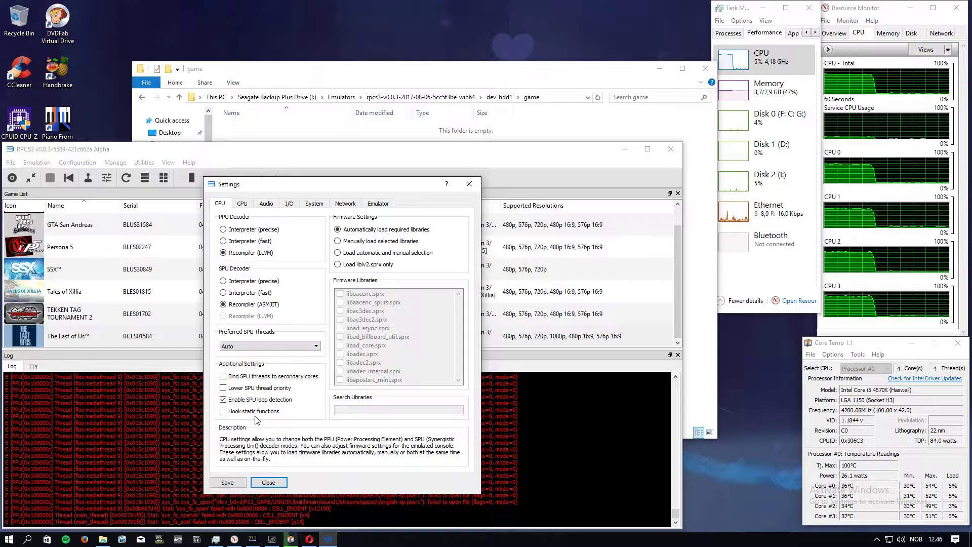
- Set Preferred SPU Threads to 1 in the CPU settings and save the configuration
{"action": "mouse_move", "coordinate": [251, 392]}
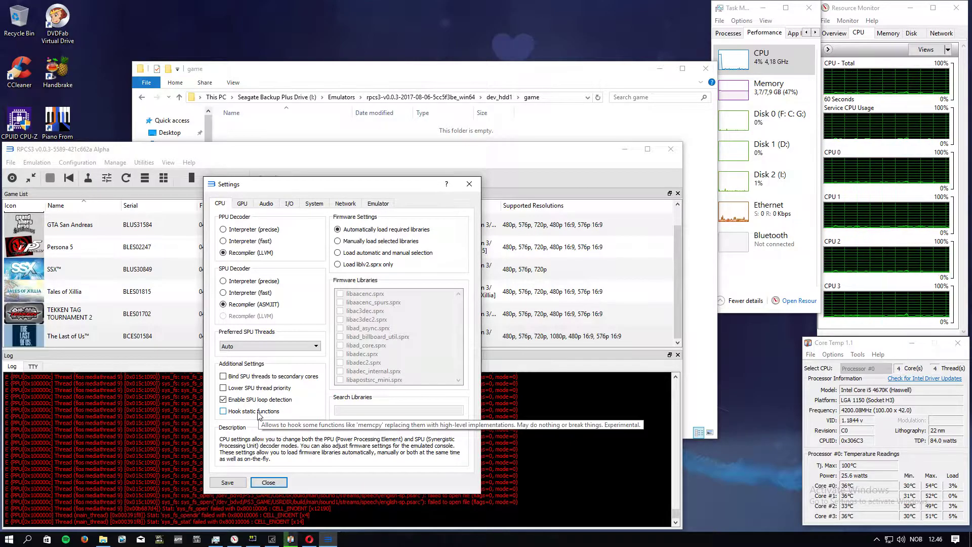
{"action": "mouse_move", "coordinate": [299, 351]}
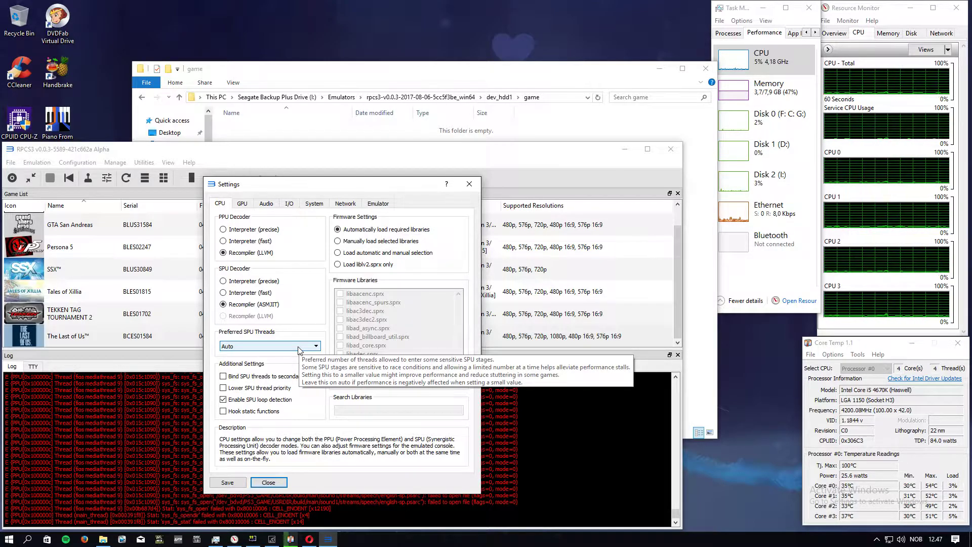
{"action": "left_click", "coordinate": [299, 347]}
{"action": "left_click", "coordinate": [273, 353]}
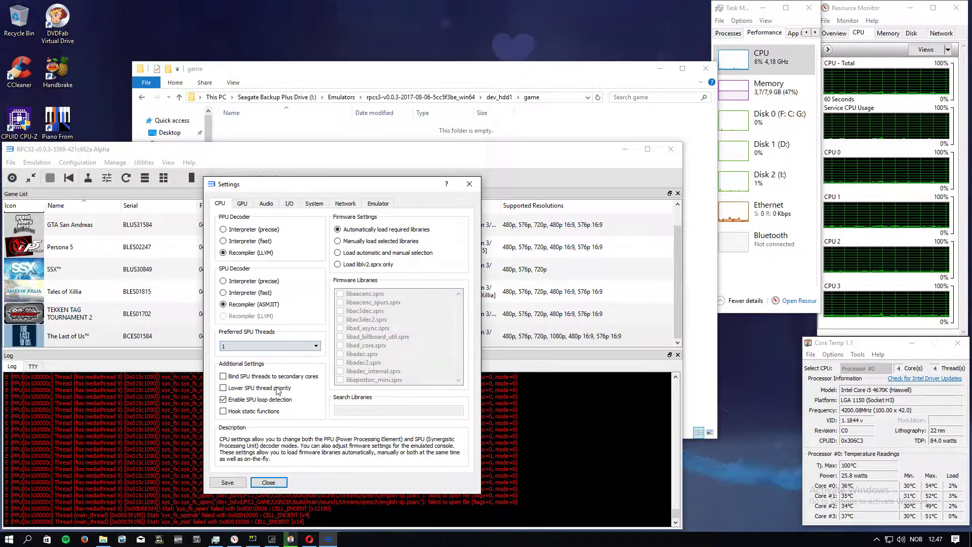
{"action": "left_click", "coordinate": [227, 482]}
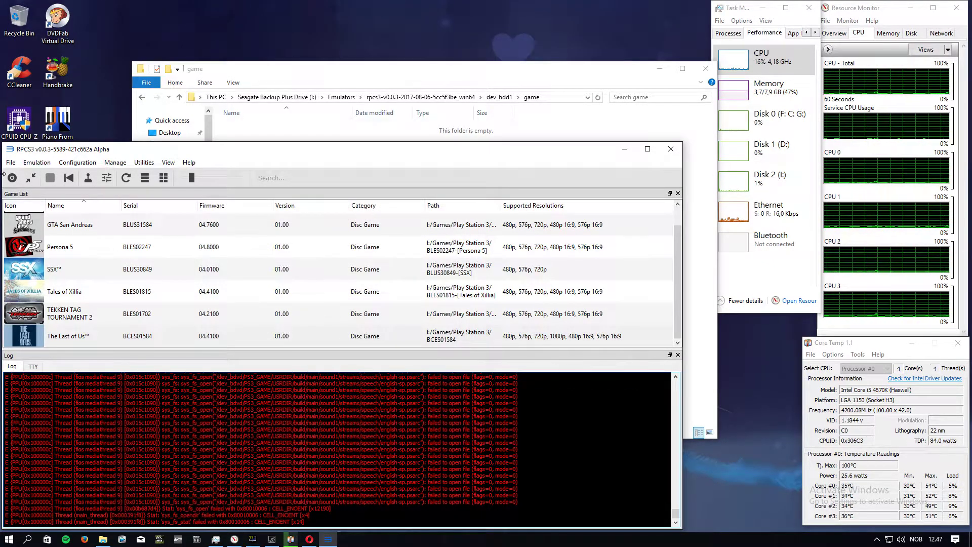
- Boot The Last of Us from the game folder BCES01584
{"action": "left_click", "coordinate": [11, 178]}
{"action": "double_click", "coordinate": [119, 226]}
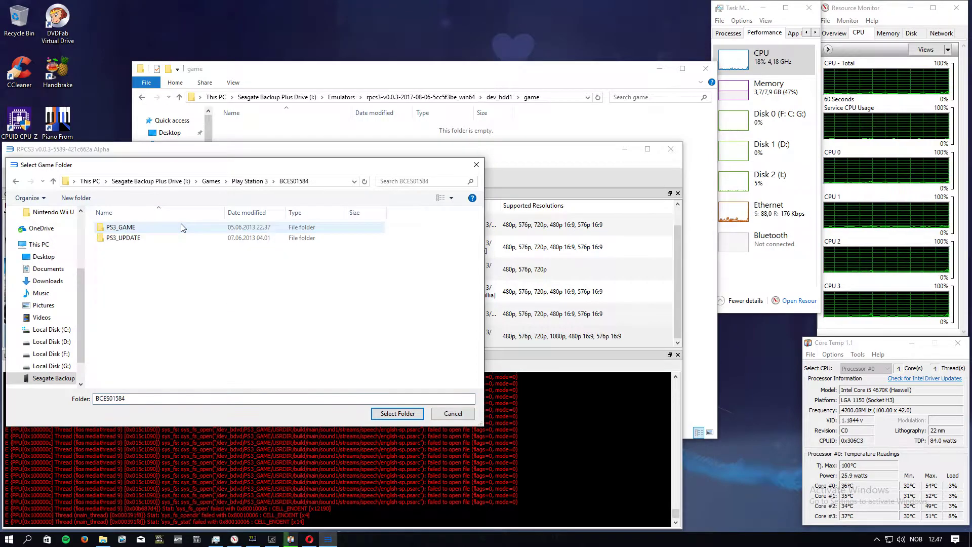
{"action": "left_click", "coordinate": [393, 412]}
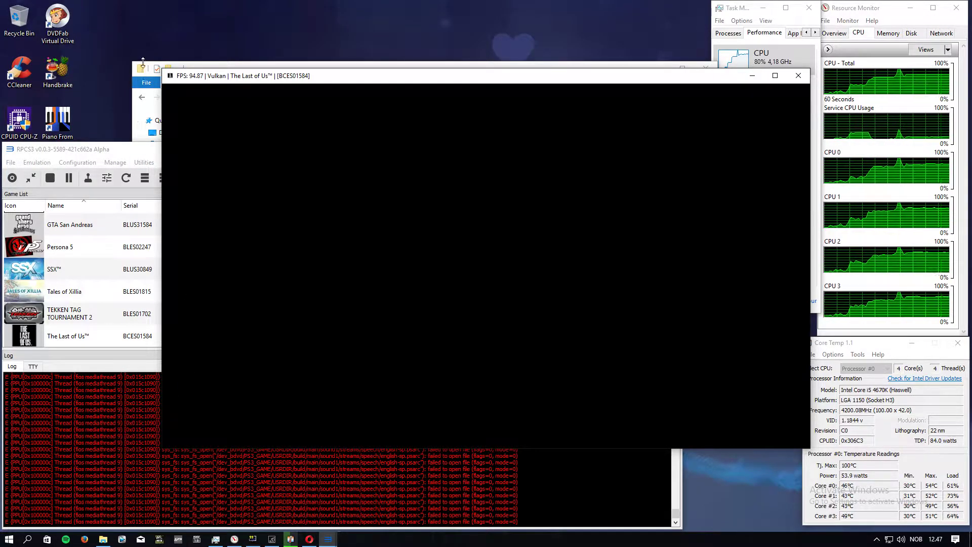
- Switch to File Explorer and open Games > Play Station 3 on the Seagate Backup Plus Drive (I:)
{"action": "left_click", "coordinate": [204, 66]}
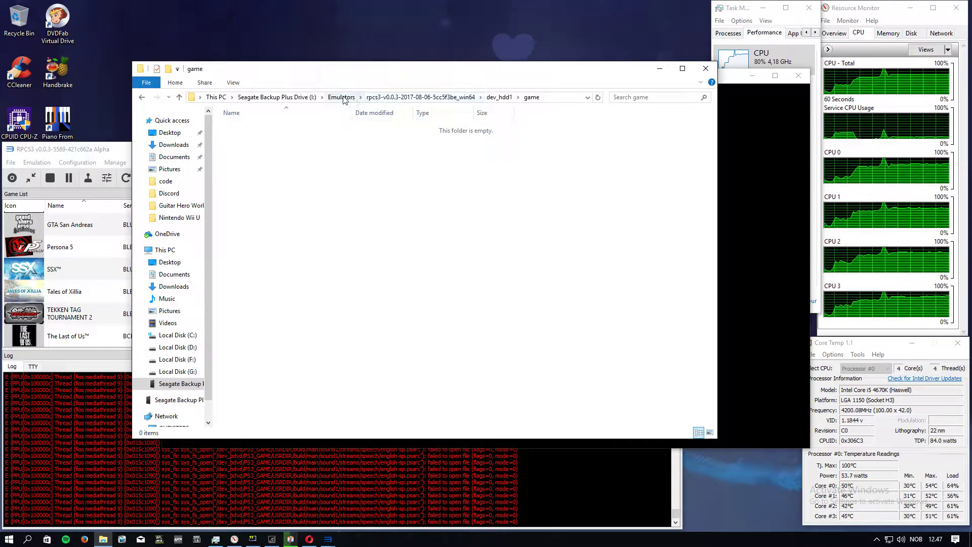
{"action": "left_click", "coordinate": [461, 99]}
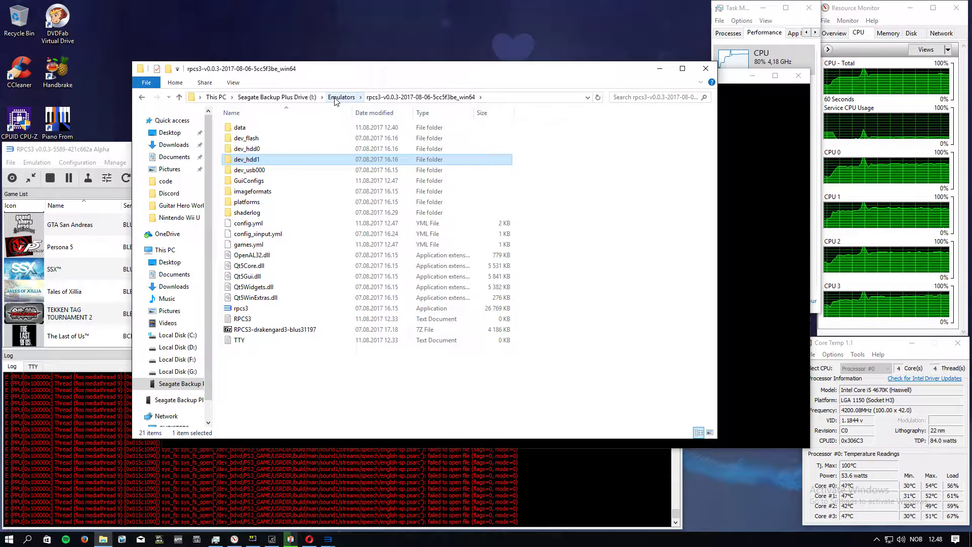
{"action": "left_click", "coordinate": [269, 97]}
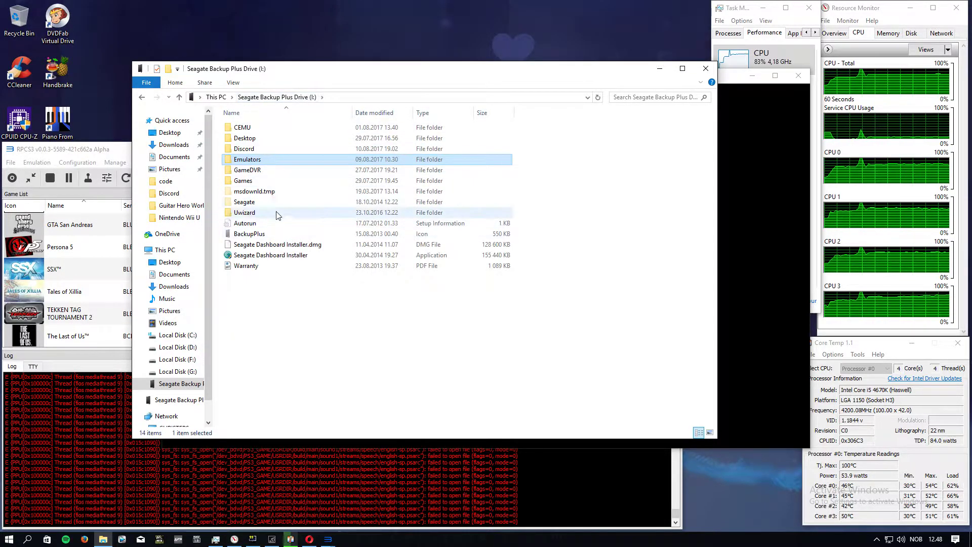
{"action": "double_click", "coordinate": [273, 181]}
{"action": "double_click", "coordinate": [289, 234]}
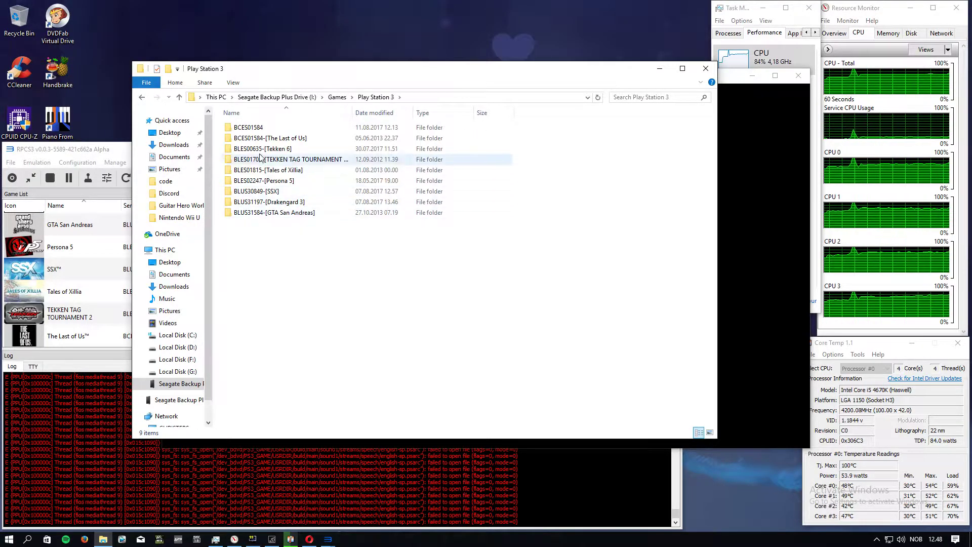
- Open the speech folder of BCES01584 under PS3_GAME\USRDIR\build\main\sound1\streams and check its language files
{"action": "double_click", "coordinate": [250, 128]}
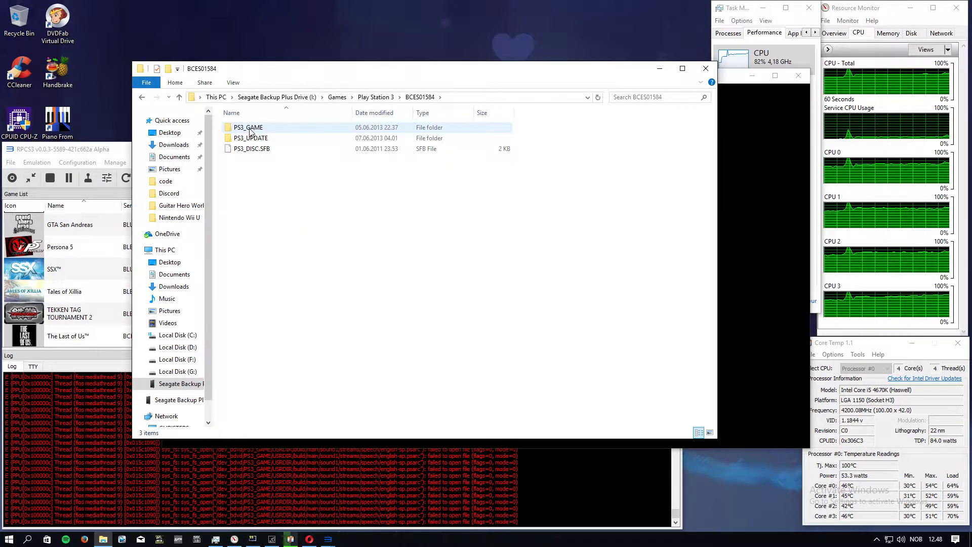
{"action": "double_click", "coordinate": [250, 129]}
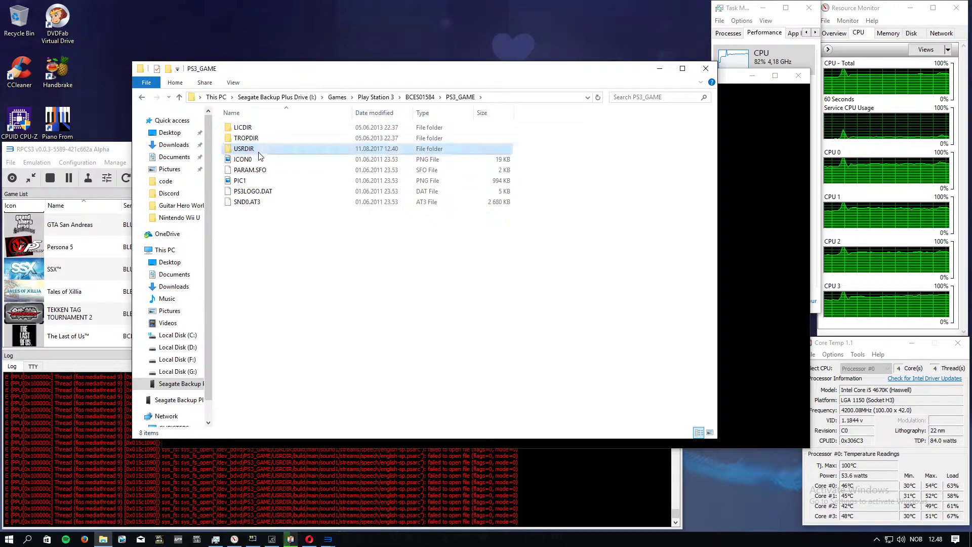
{"action": "double_click", "coordinate": [257, 149]}
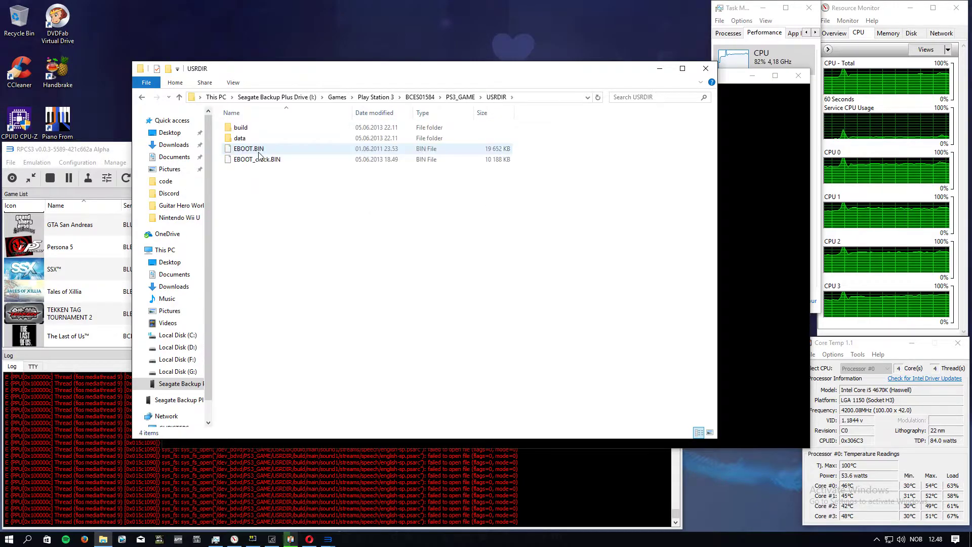
{"action": "double_click", "coordinate": [250, 128]}
{"action": "double_click", "coordinate": [250, 127]}
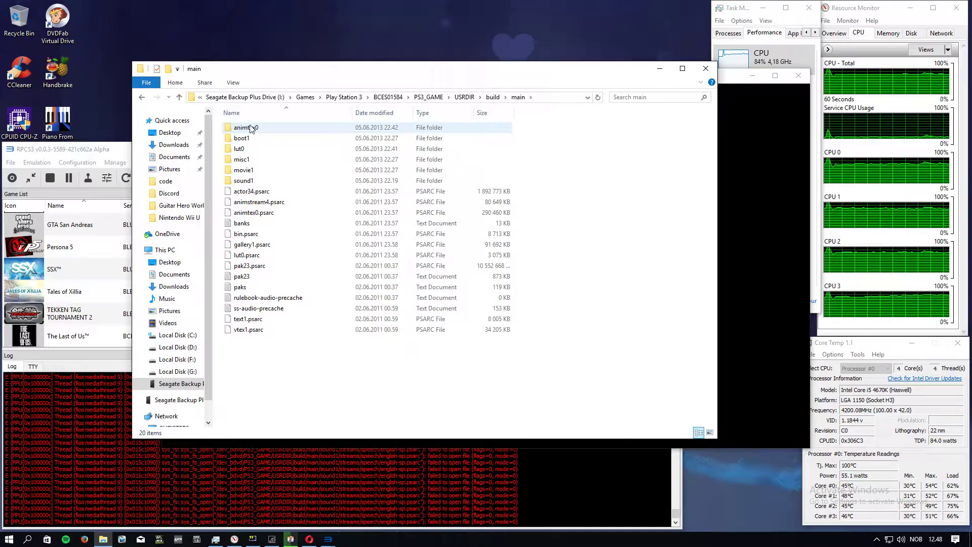
{"action": "double_click", "coordinate": [248, 181]}
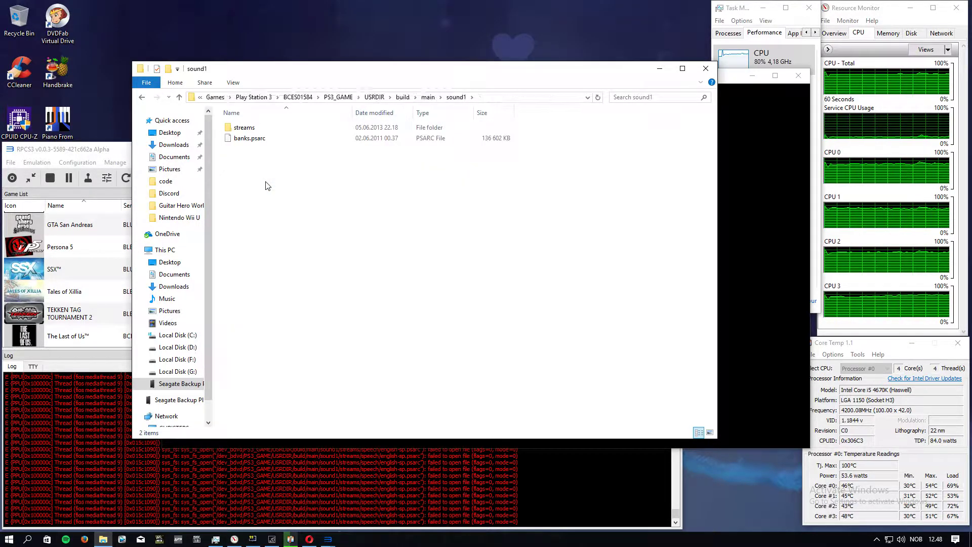
{"action": "double_click", "coordinate": [248, 128]}
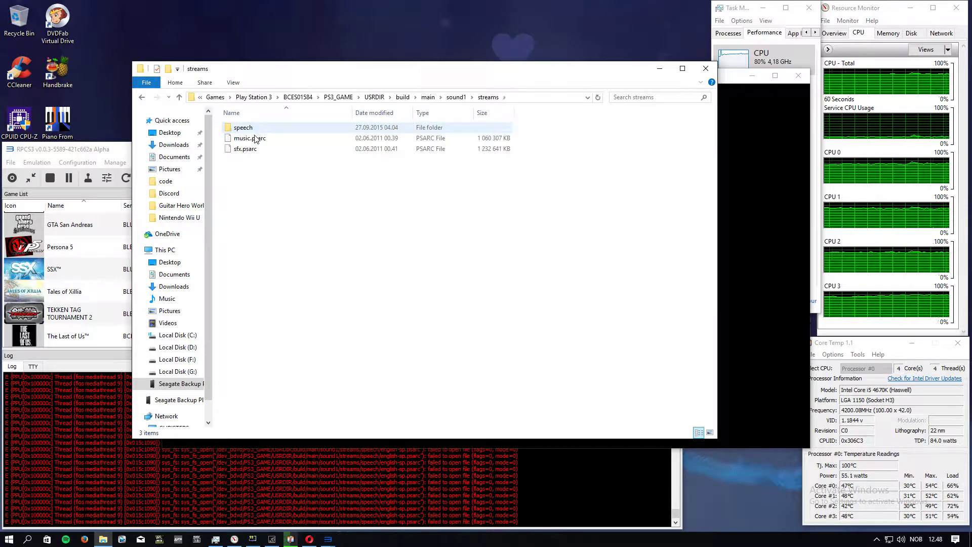
{"action": "double_click", "coordinate": [244, 128]}
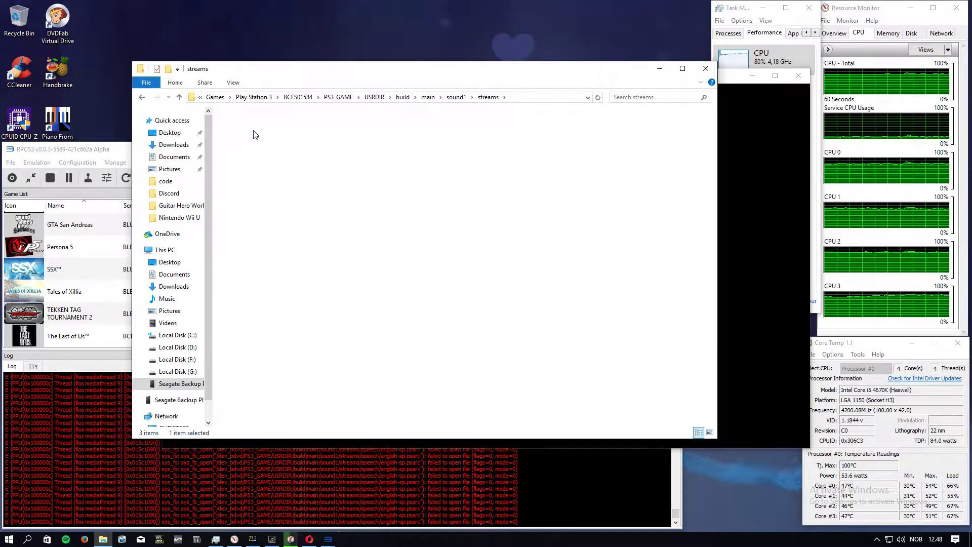
{"action": "right_click", "coordinate": [277, 183]}
{"action": "left_click", "coordinate": [263, 185]}
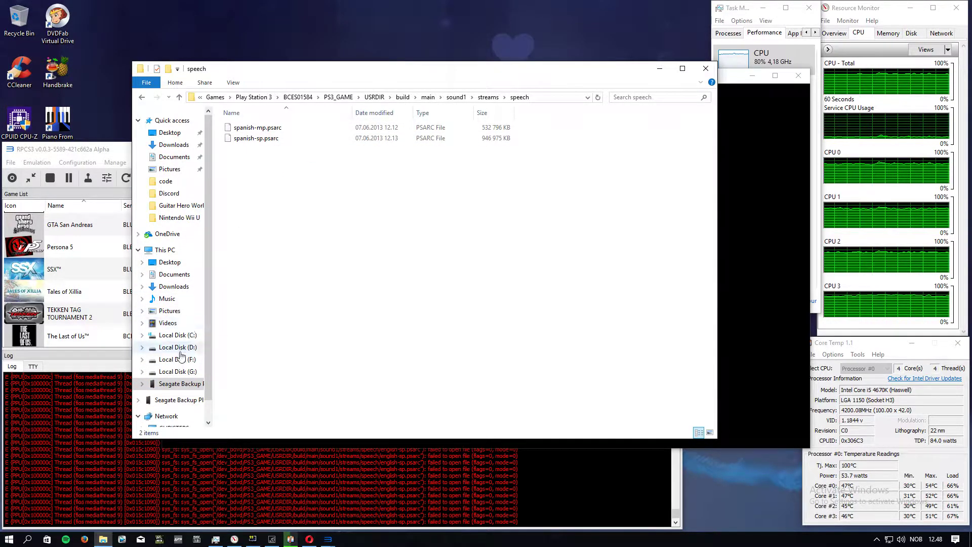
- Open a second File Explorer window at the Play Station 3 games folder on the Seagate drive
{"action": "right_click", "coordinate": [173, 371]}
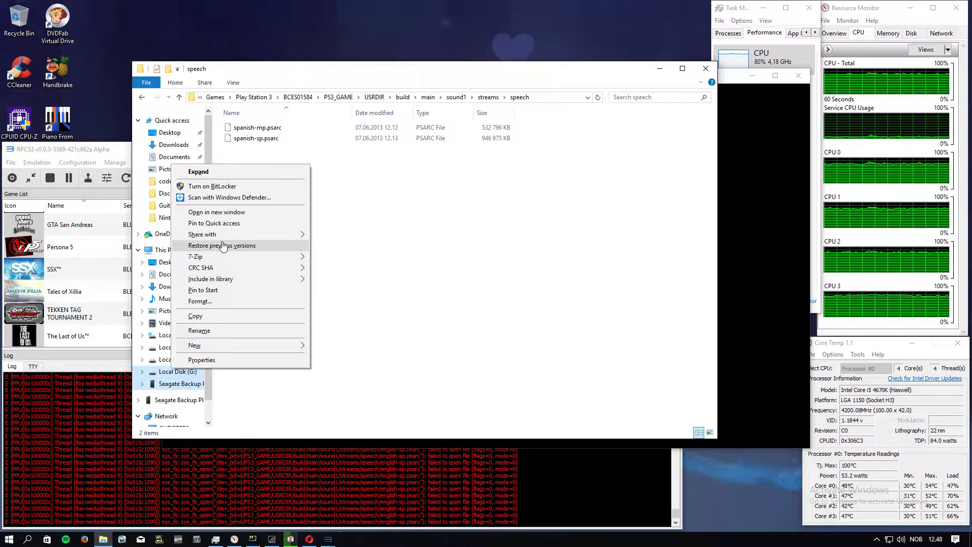
{"action": "right_click", "coordinate": [161, 386]}
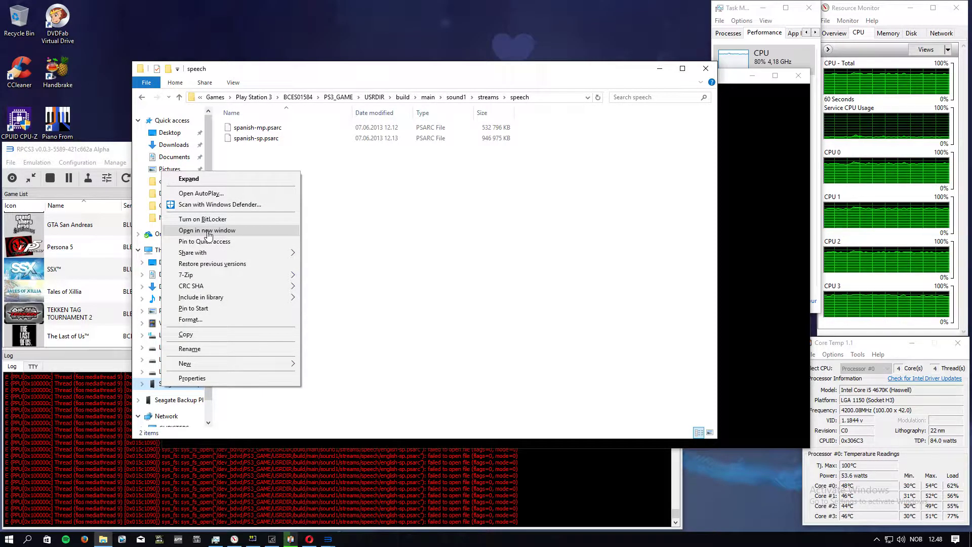
{"action": "right_click", "coordinate": [84, 539]}
{"action": "right_click", "coordinate": [102, 540]}
{"action": "left_click", "coordinate": [107, 484]}
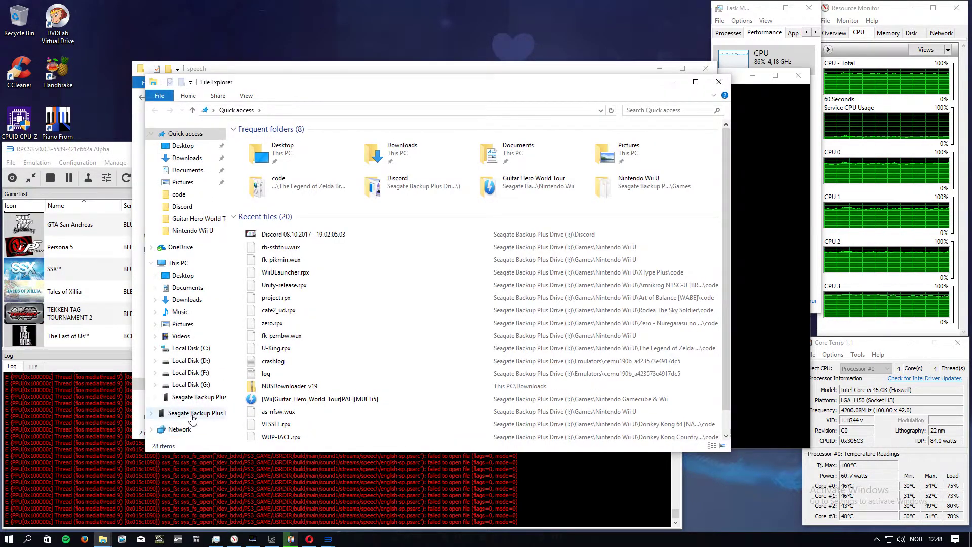
{"action": "left_click", "coordinate": [199, 399]}
{"action": "double_click", "coordinate": [257, 194]}
{"action": "left_click", "coordinate": [279, 247]}
{"action": "double_click", "coordinate": [280, 248]}
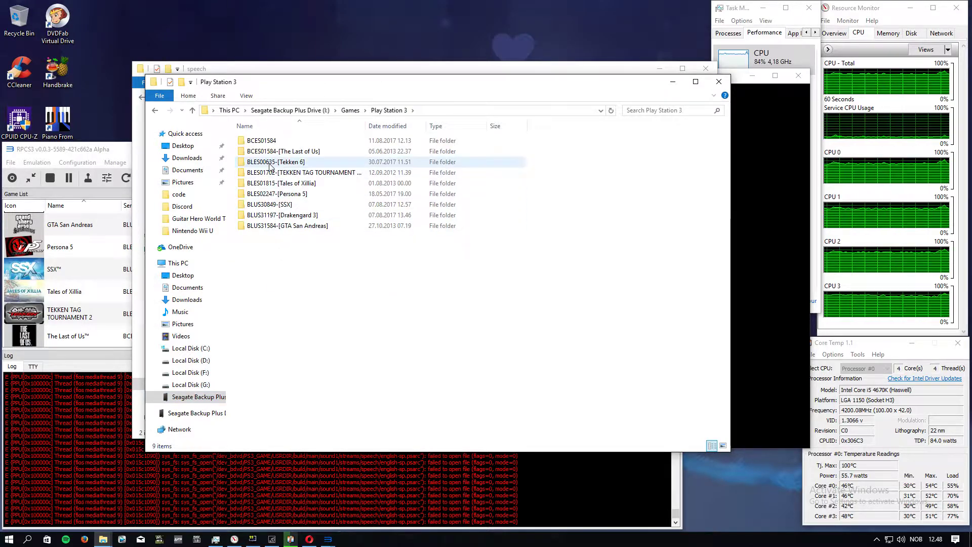
- In the second window, open BCES01584-[The Last of Us]\PS3_GAME\USRDIR\build\main\sound1\streams\speech
{"action": "double_click", "coordinate": [268, 151]}
{"action": "double_click", "coordinate": [266, 141]}
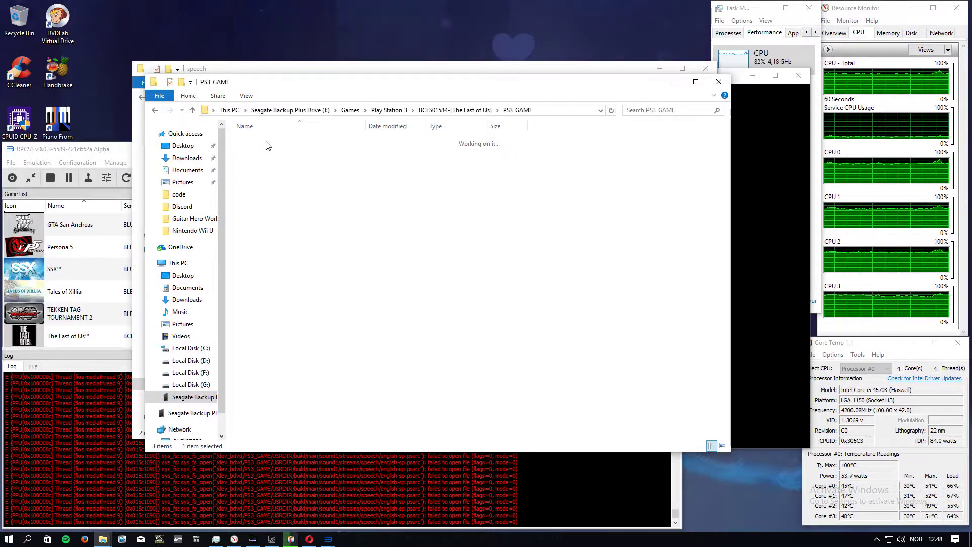
{"action": "double_click", "coordinate": [258, 162]}
{"action": "double_click", "coordinate": [261, 141]}
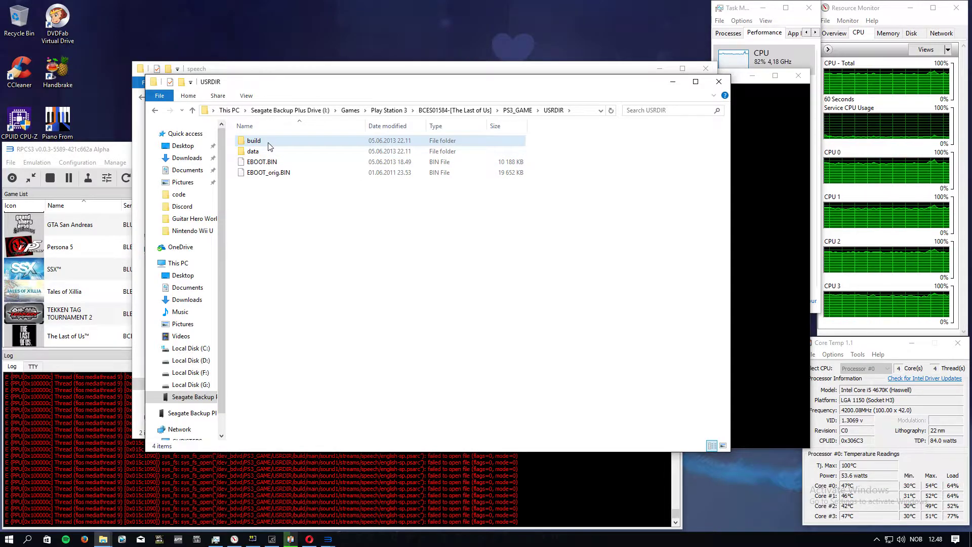
{"action": "double_click", "coordinate": [269, 145]}
{"action": "double_click", "coordinate": [276, 195]}
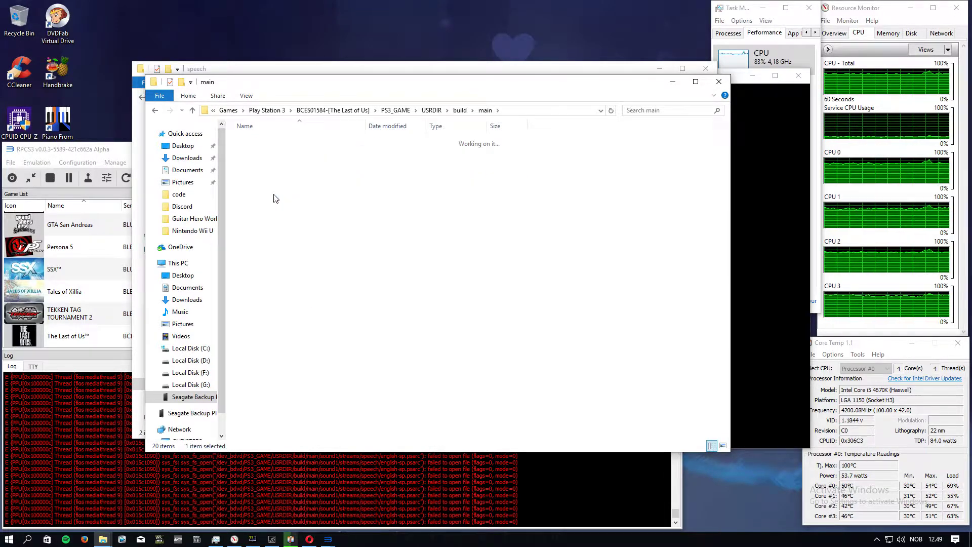
{"action": "double_click", "coordinate": [263, 142]}
{"action": "double_click", "coordinate": [266, 142]}
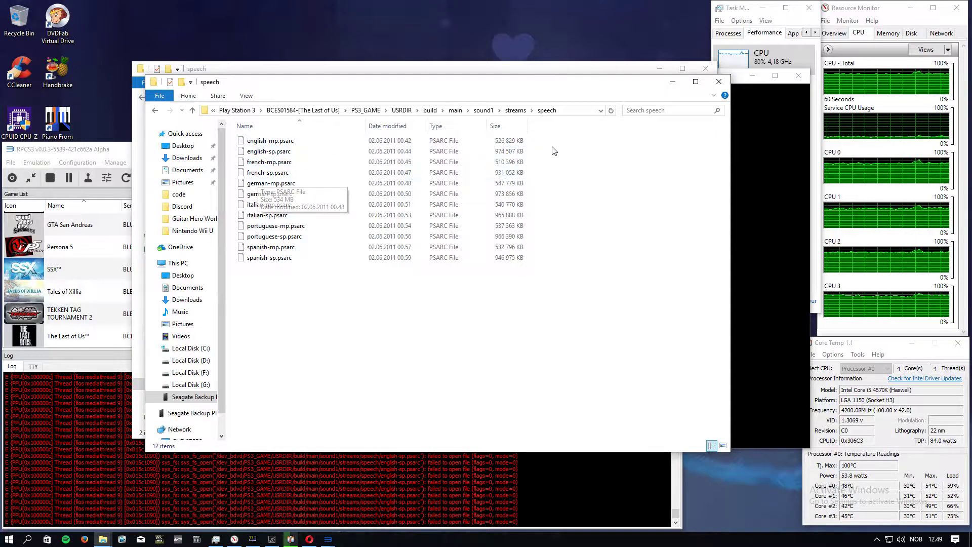
- Copy english-mp.psarc and english-sp.psarc into the BCES01584 speech folder and close the source folder's window
{"action": "left_click_drag", "start_coordinate": [607, 163], "coordinate": [506, 143]}
{"action": "right_click", "coordinate": [505, 142]}
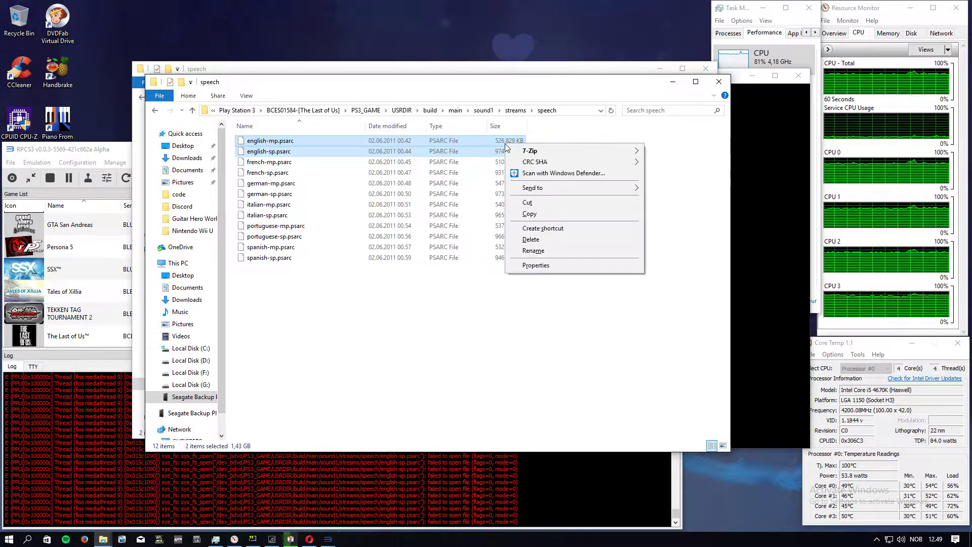
{"action": "left_click", "coordinate": [530, 214]}
{"action": "left_click", "coordinate": [719, 82]}
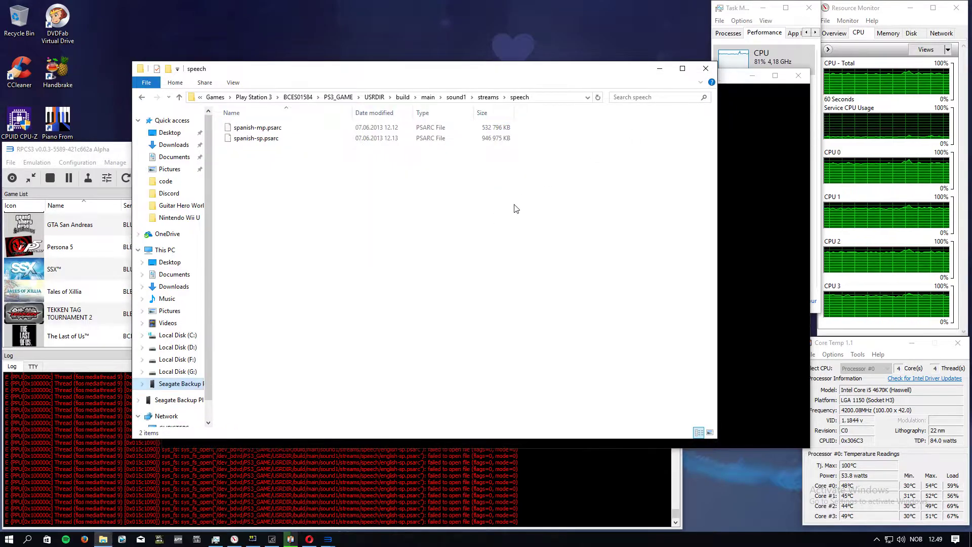
{"action": "right_click", "coordinate": [437, 257]}
{"action": "left_click", "coordinate": [486, 325]}
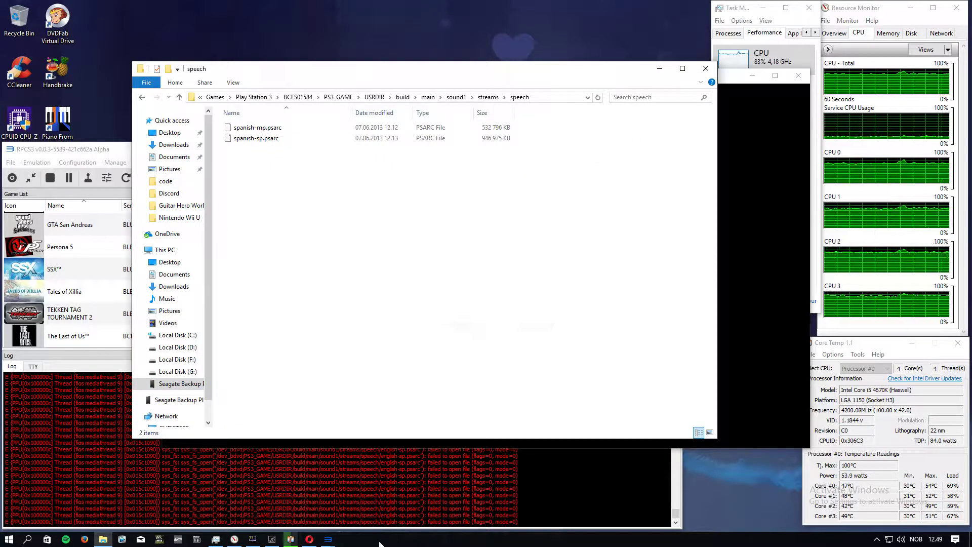
- Stop the running game in RPCS3 and monitor the copy of the English speech files until it is nearly done
{"action": "left_click", "coordinate": [50, 177]}
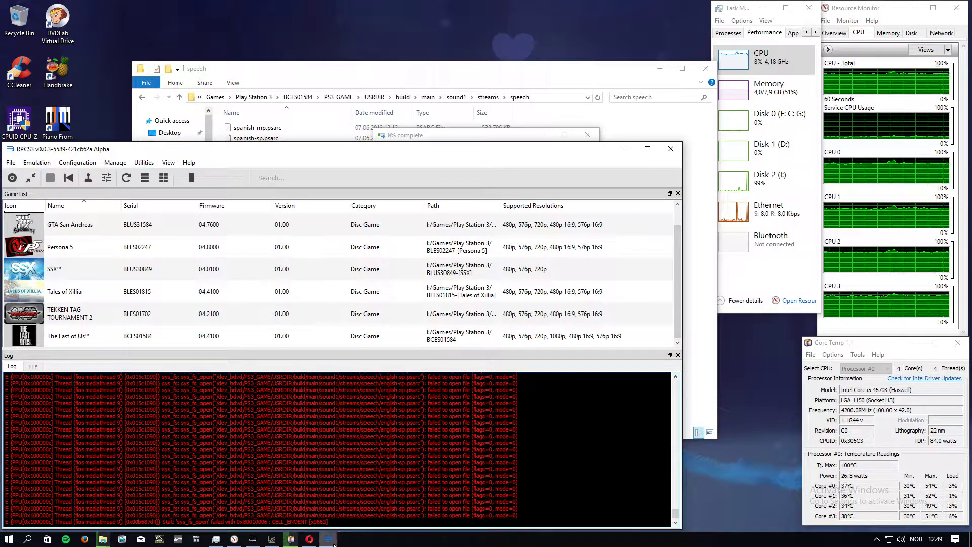
{"action": "mouse_move", "coordinate": [328, 542]}
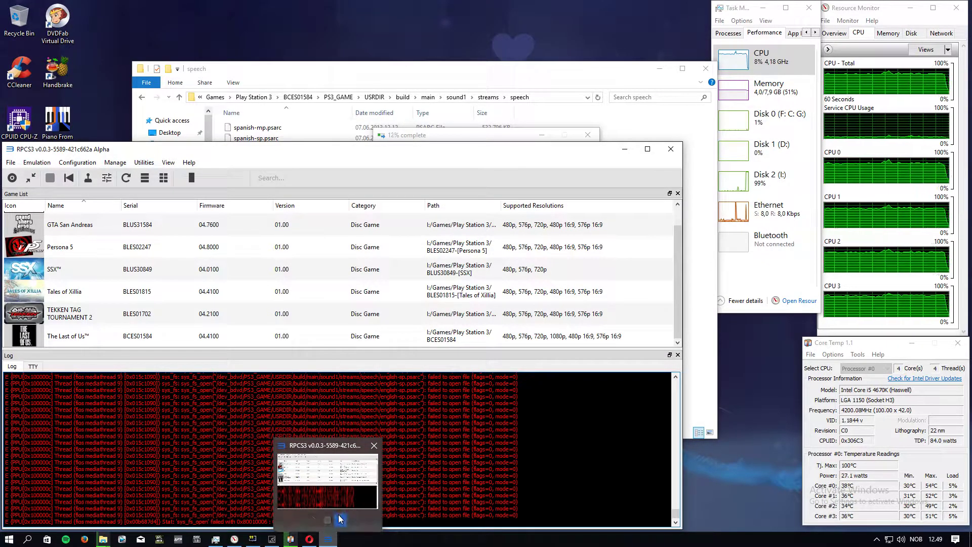
{"action": "mouse_move", "coordinate": [102, 540]}
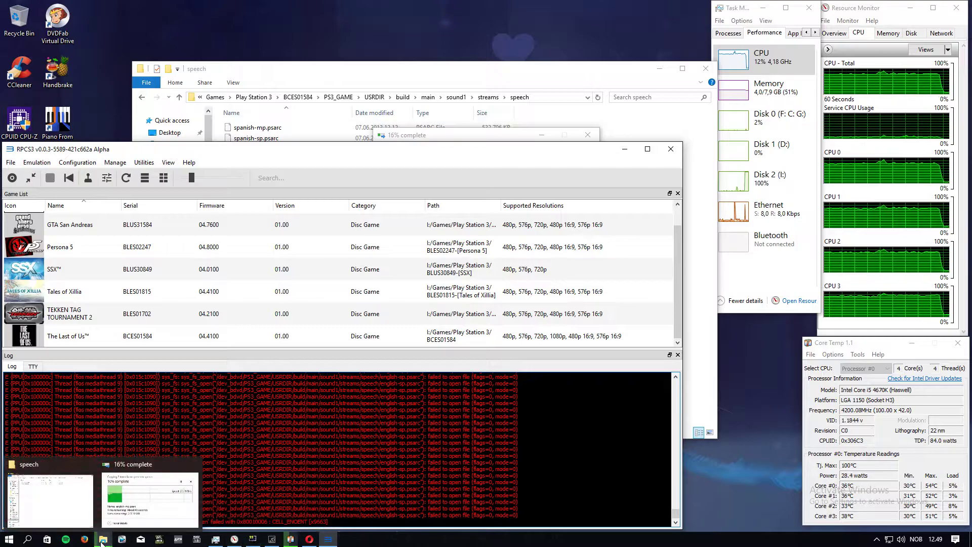
{"action": "left_click", "coordinate": [138, 509]}
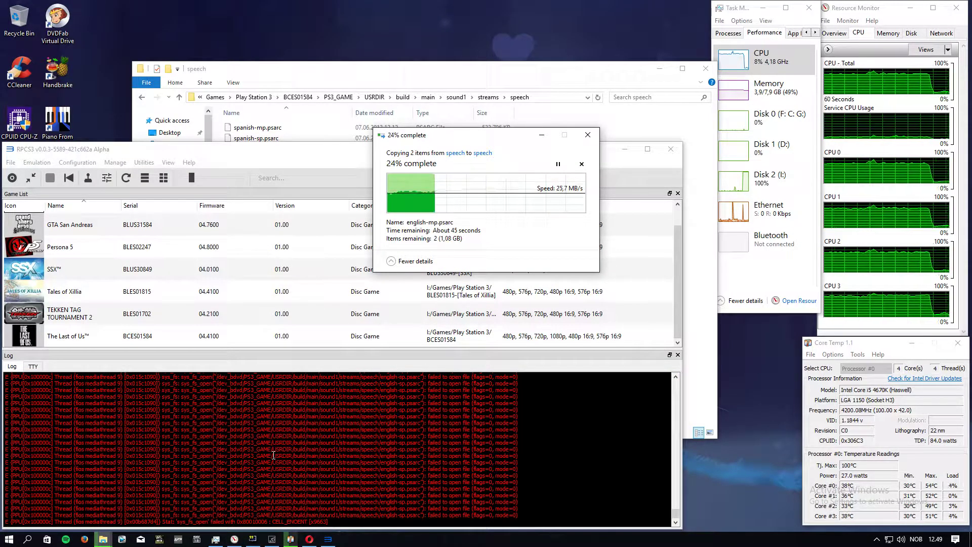
{"action": "left_click", "coordinate": [491, 66]}
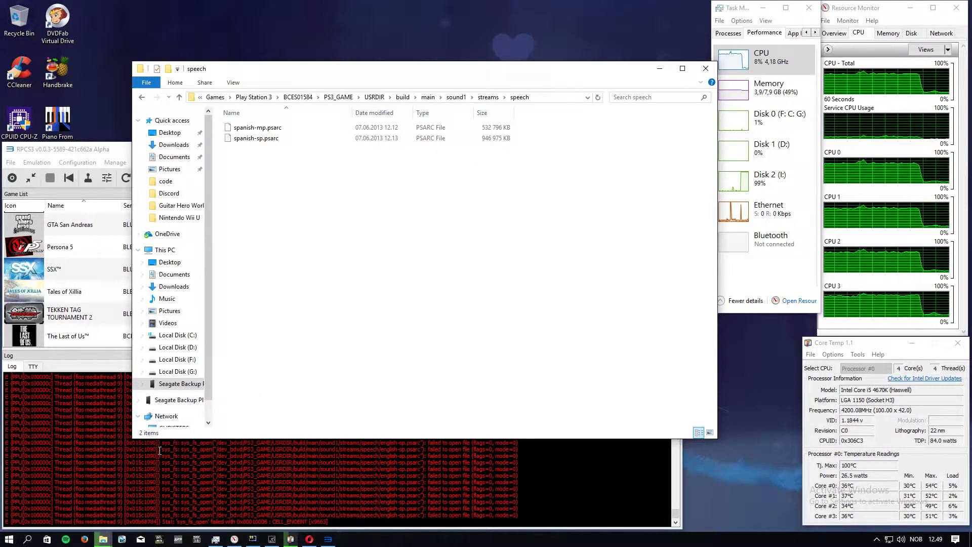
{"action": "mouse_move", "coordinate": [103, 541]}
{"action": "left_click", "coordinate": [140, 508]}
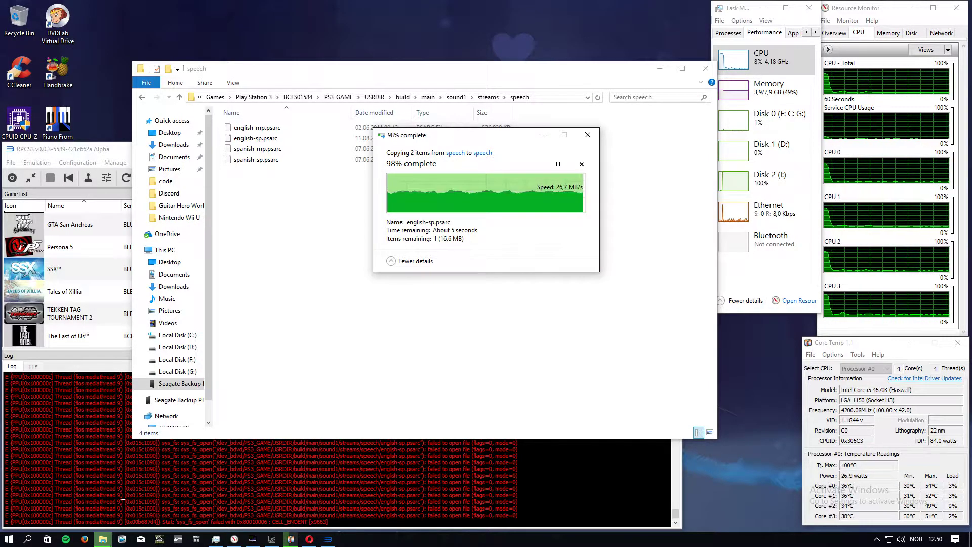
- Boot The Last of Us again from the game folder BCES01584
{"action": "left_click", "coordinate": [12, 177]}
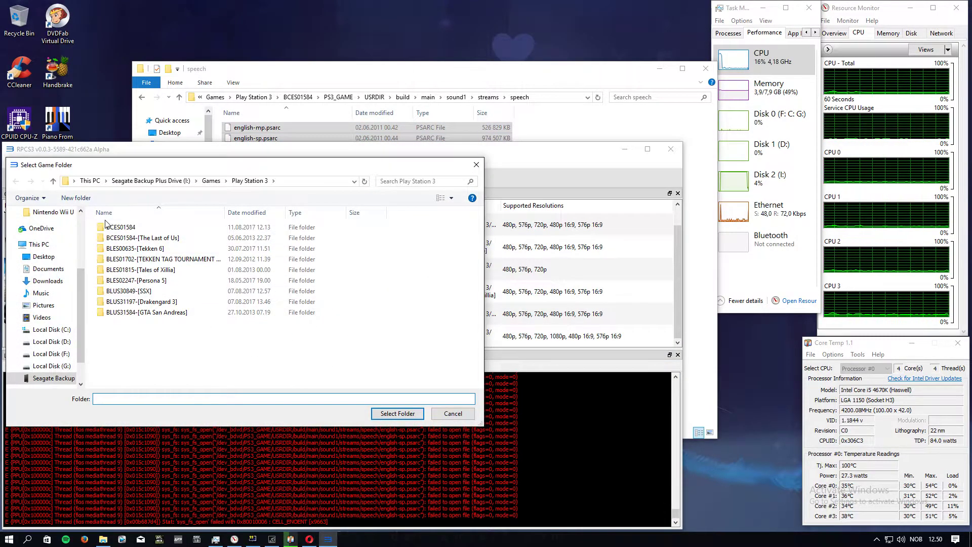
{"action": "double_click", "coordinate": [120, 226]}
{"action": "left_click", "coordinate": [397, 413]}
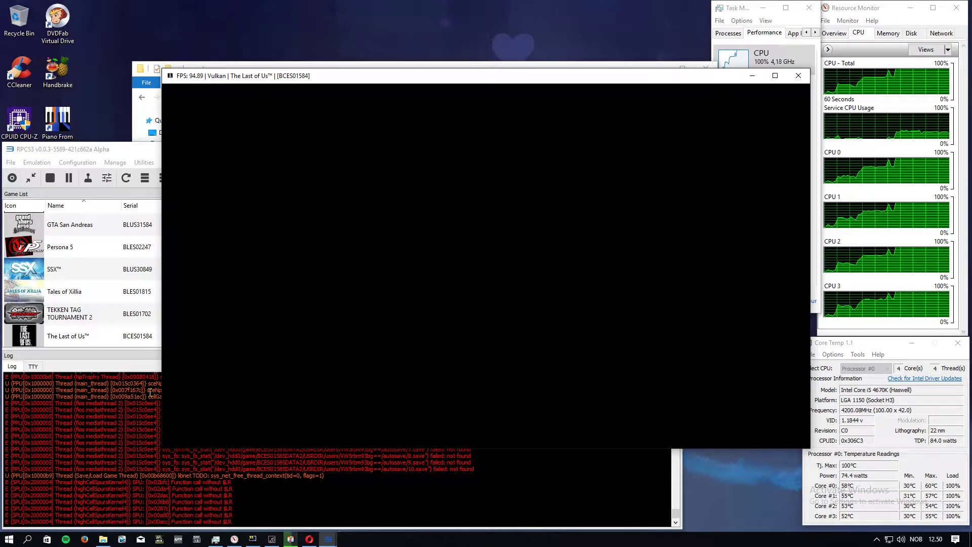
- Stop the running game, set the preferred SPU threads to Auto in the CPU settings and save the change
{"action": "left_click", "coordinate": [50, 177]}
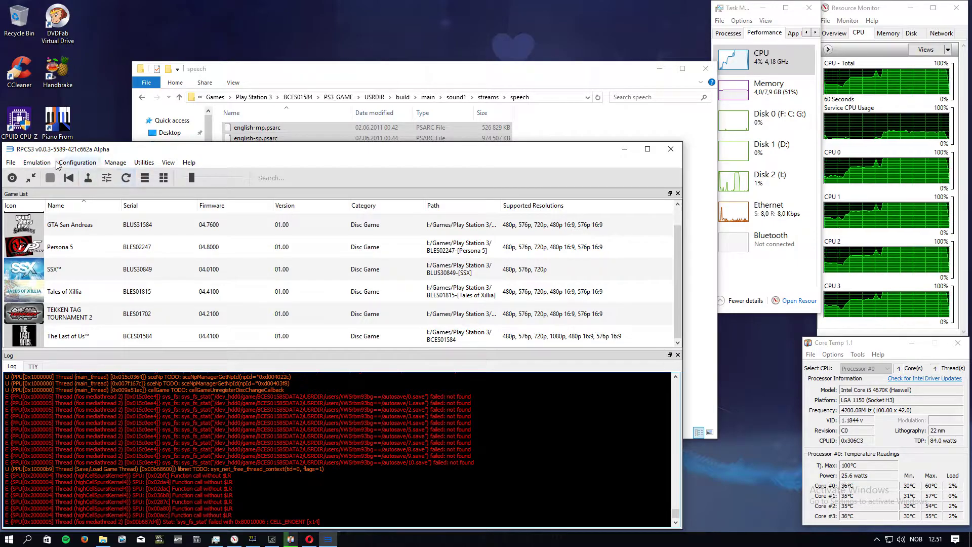
{"action": "left_click", "coordinate": [37, 162]}
{"action": "mouse_move", "coordinate": [86, 162]}
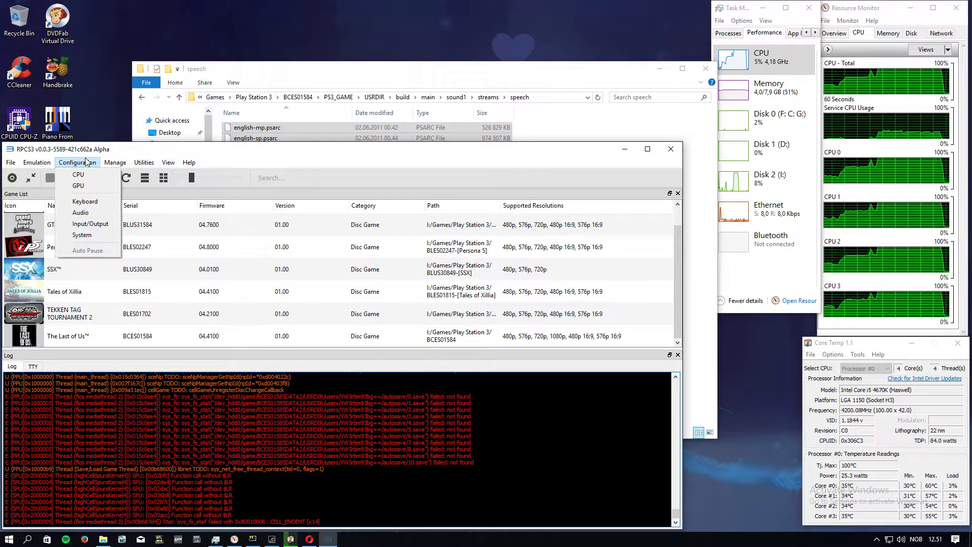
{"action": "key", "text": "Escape"}
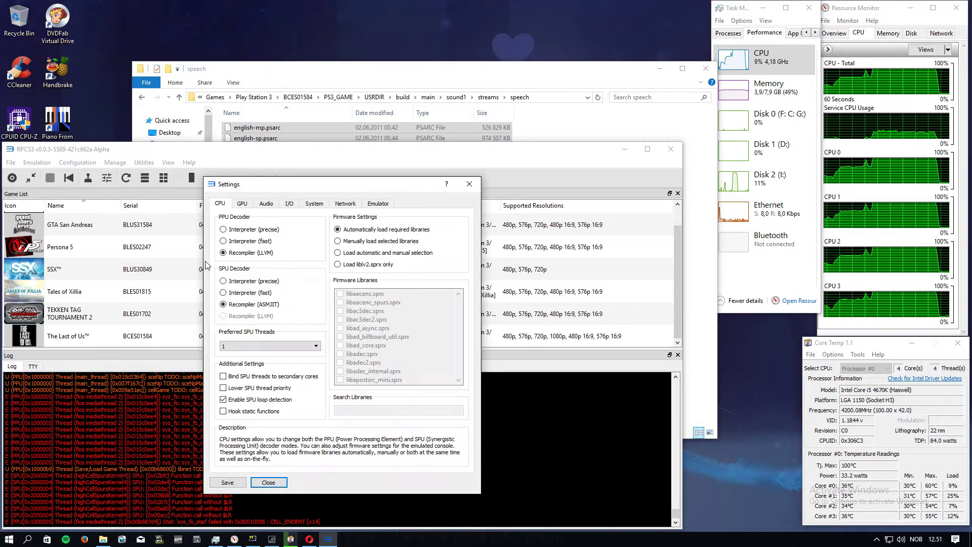
{"action": "left_click", "coordinate": [265, 346]}
{"action": "left_click", "coordinate": [265, 353]}
{"action": "left_click", "coordinate": [265, 348]}
{"action": "left_click", "coordinate": [265, 355]}
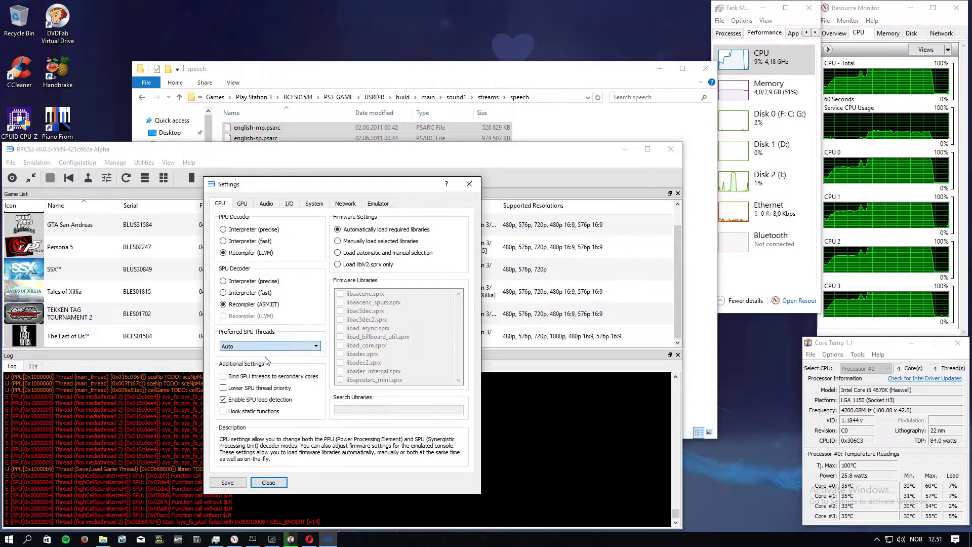
{"action": "left_click", "coordinate": [231, 483]}
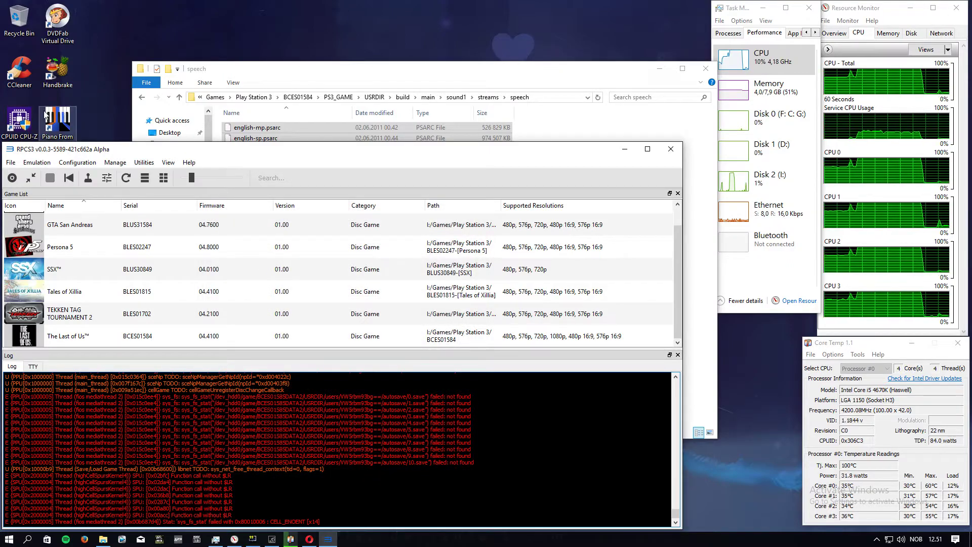
- Boot The Last of Us from the BCES01584 game folder with the saved CPU settings
{"action": "left_click", "coordinate": [12, 179]}
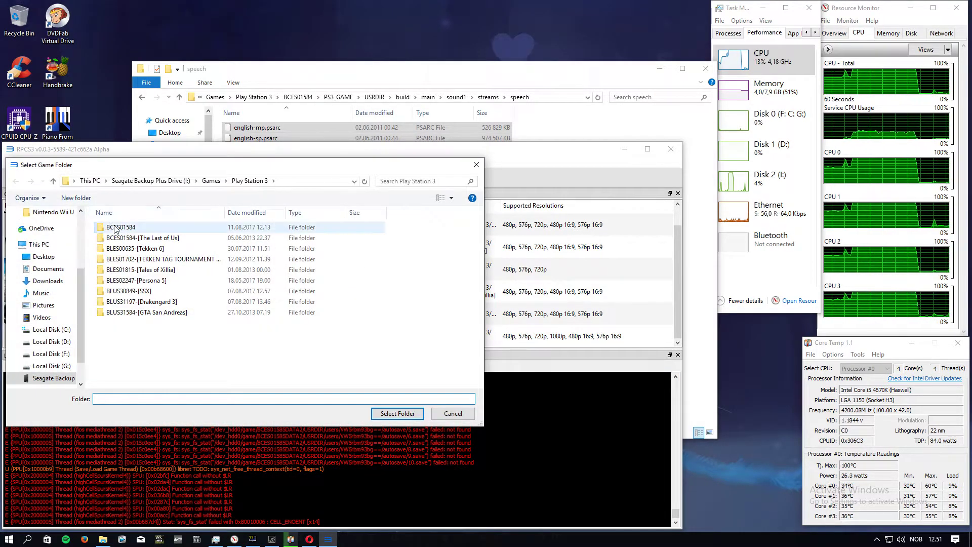
{"action": "double_click", "coordinate": [112, 226]}
{"action": "left_click", "coordinate": [398, 413]}
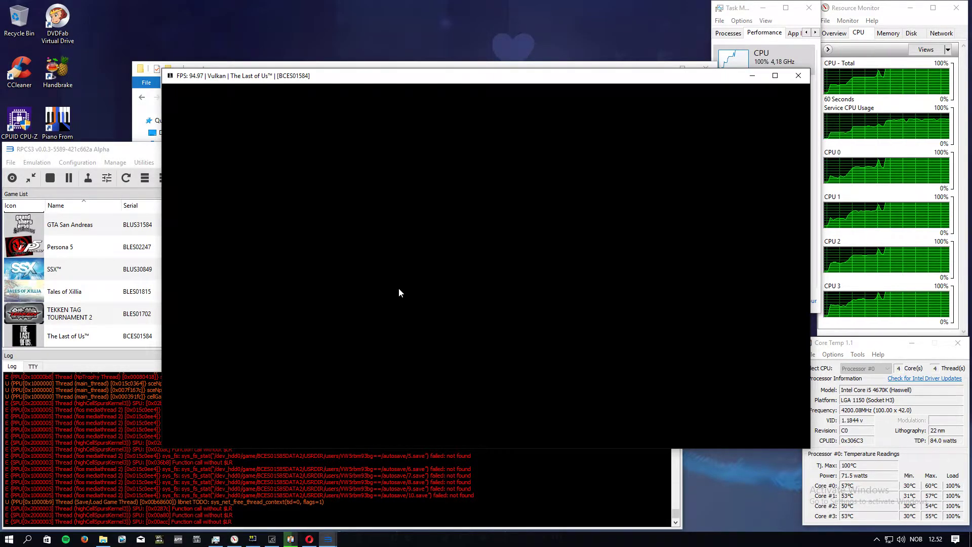
- Review the earlier log entries of the running game for errors and stop the emulation
{"action": "left_click", "coordinate": [495, 495]}
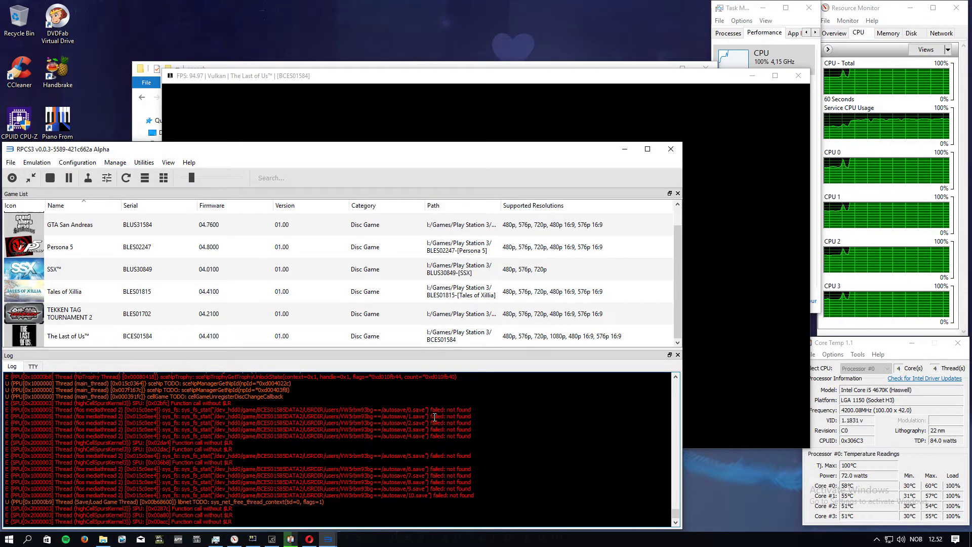
{"action": "scroll", "coordinate": [434, 416], "scroll_direction": "up", "scroll_amount": 5}
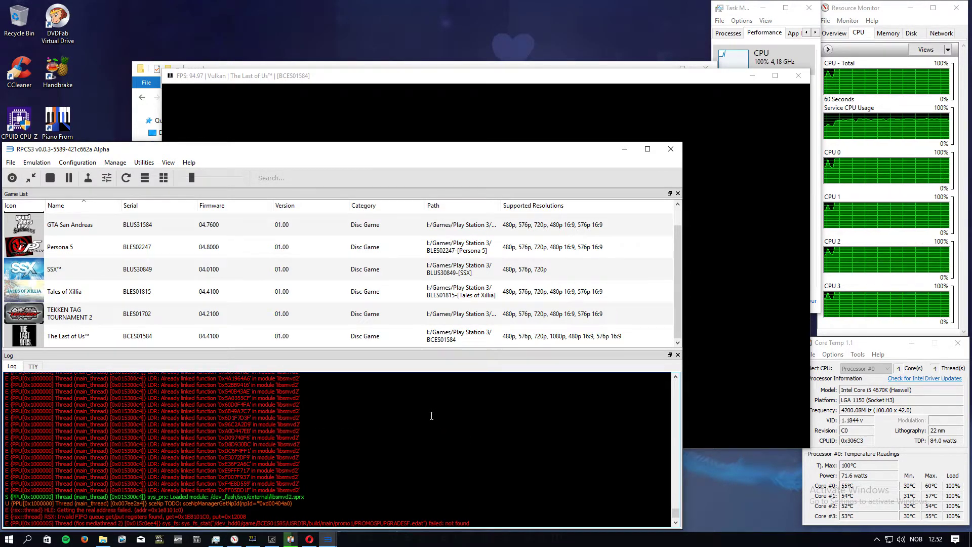
{"action": "scroll", "coordinate": [431, 415], "scroll_direction": "up", "scroll_amount": 5}
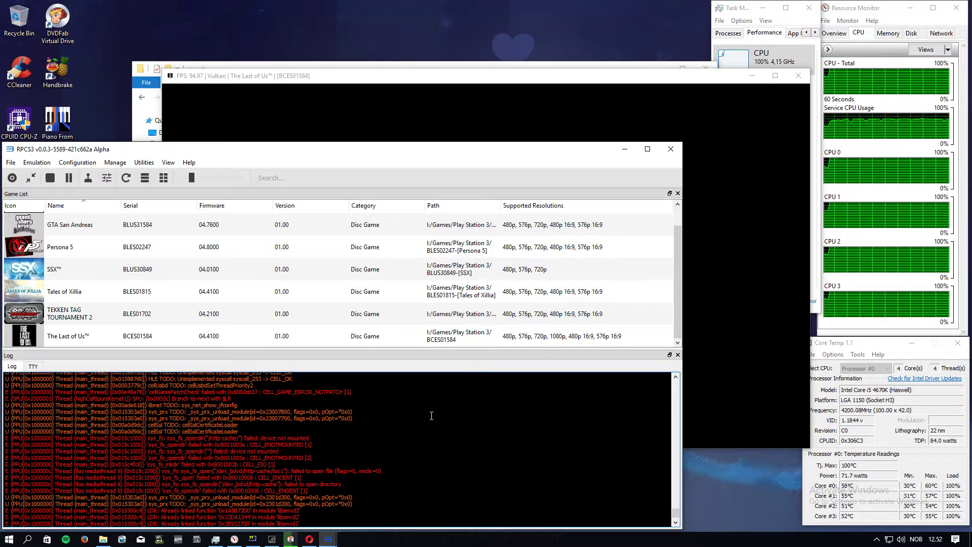
{"action": "scroll", "coordinate": [432, 416], "scroll_direction": "up", "scroll_amount": 8}
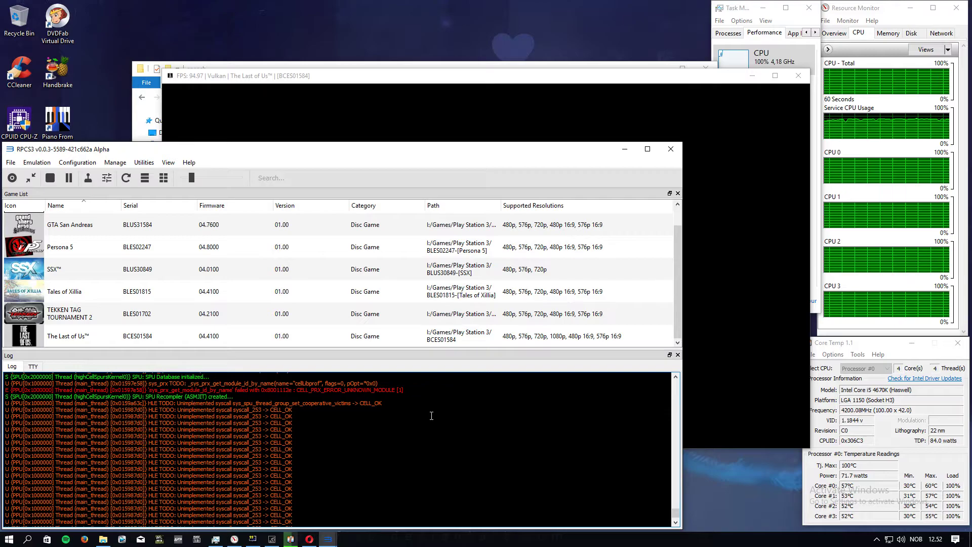
{"action": "scroll", "coordinate": [381, 404], "scroll_direction": "down", "scroll_amount": 6}
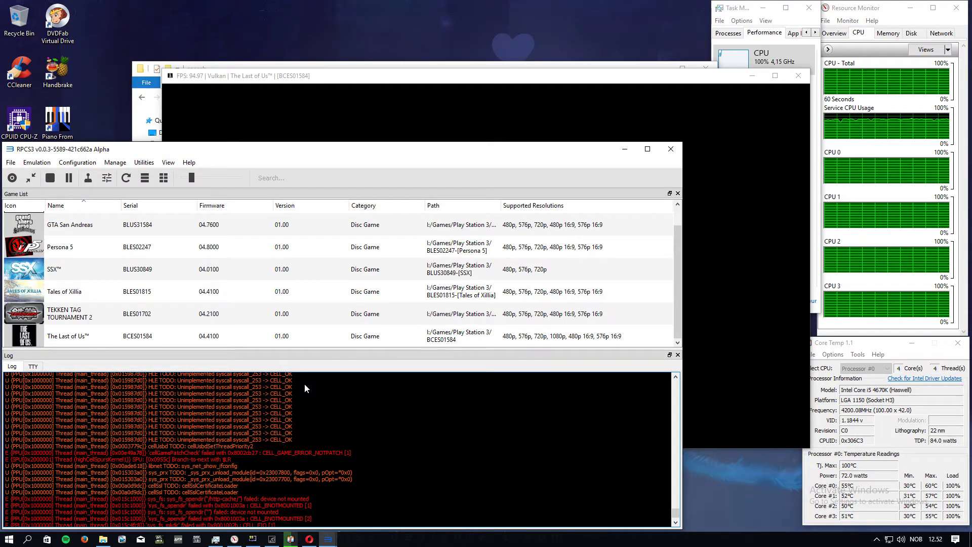
{"action": "left_click", "coordinate": [51, 181]}
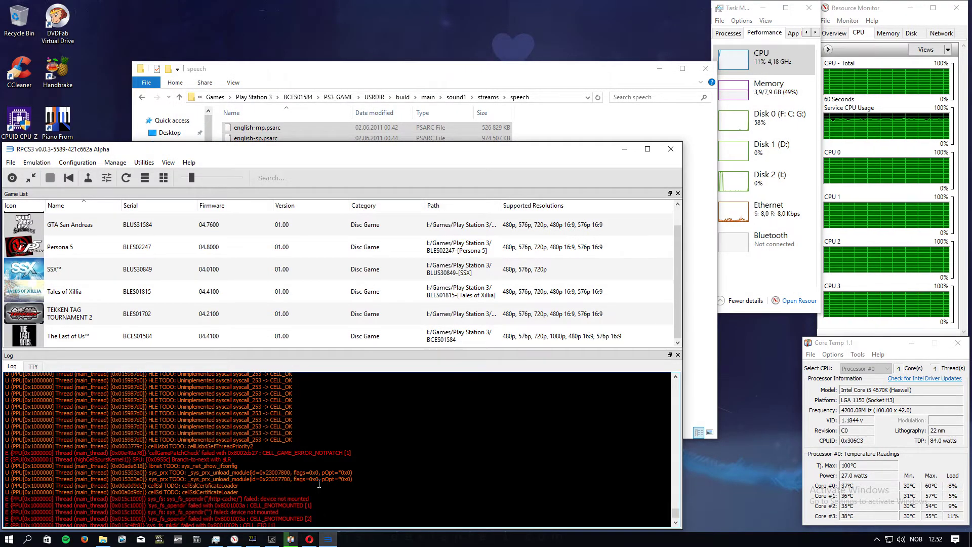